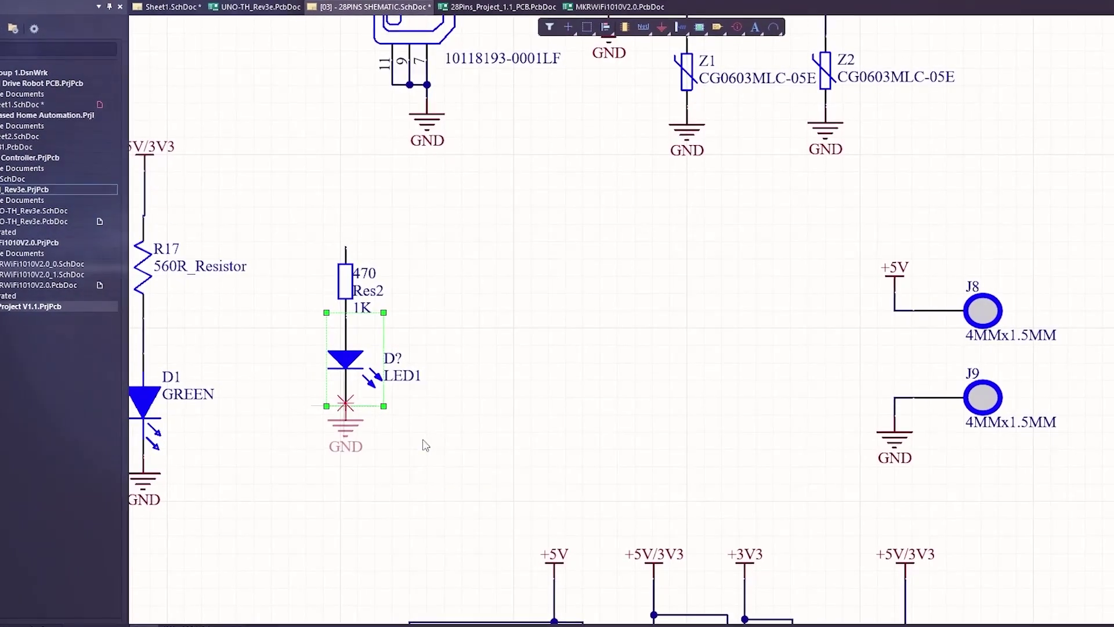
- Place a +3V3 power port on the upper pin of the LED's 470 resistor and a power port on the RPot potentiometer
click(344, 247)
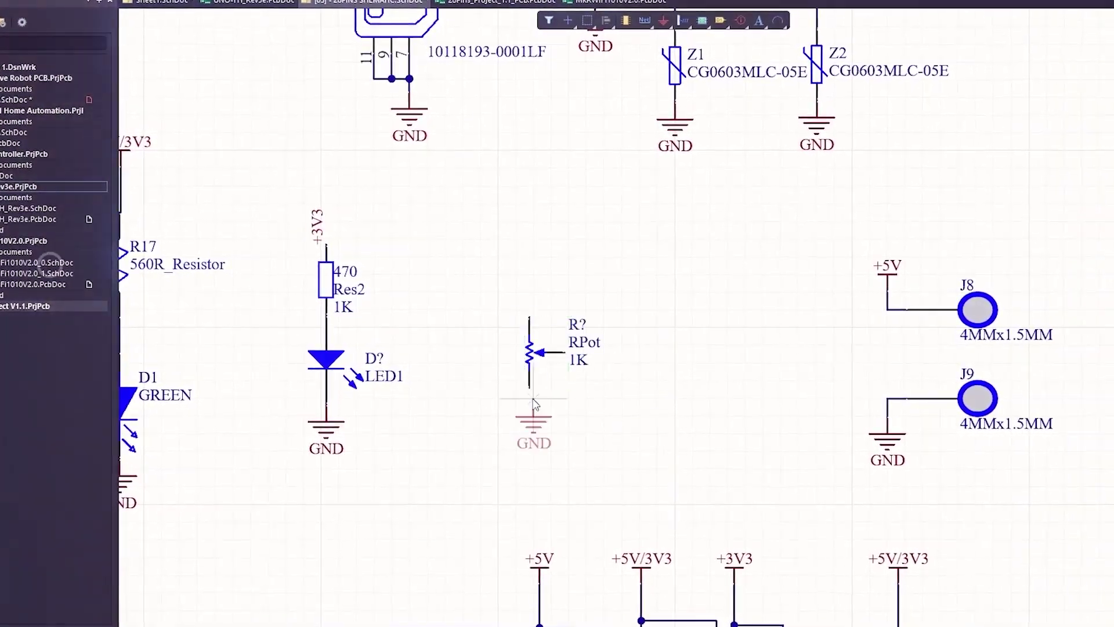
click(543, 317)
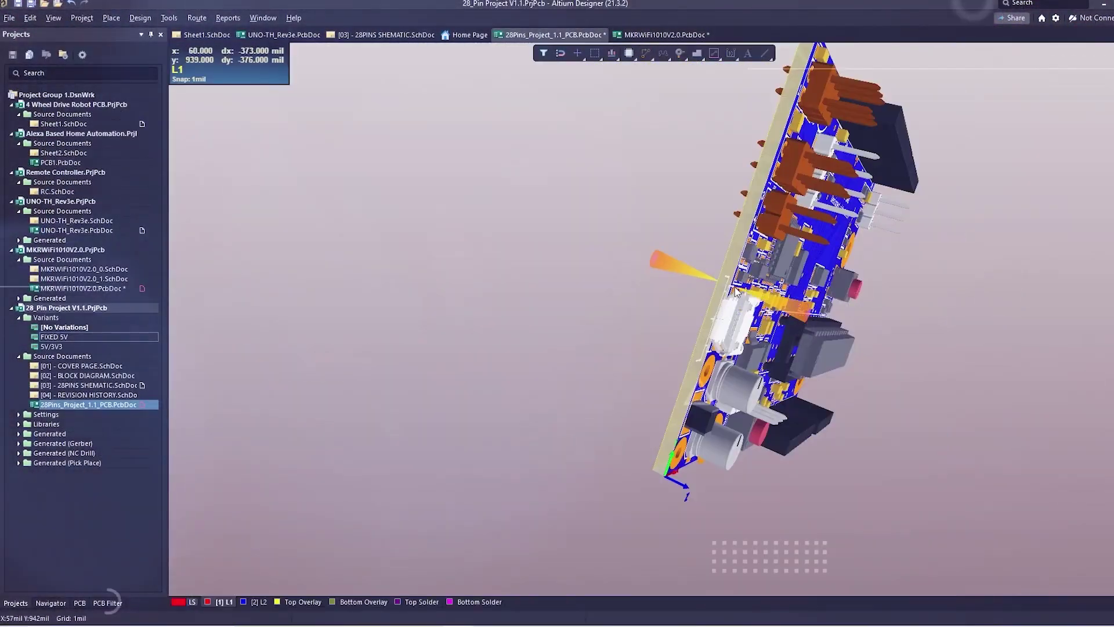
drag(735, 287, 544, 307)
key(0)
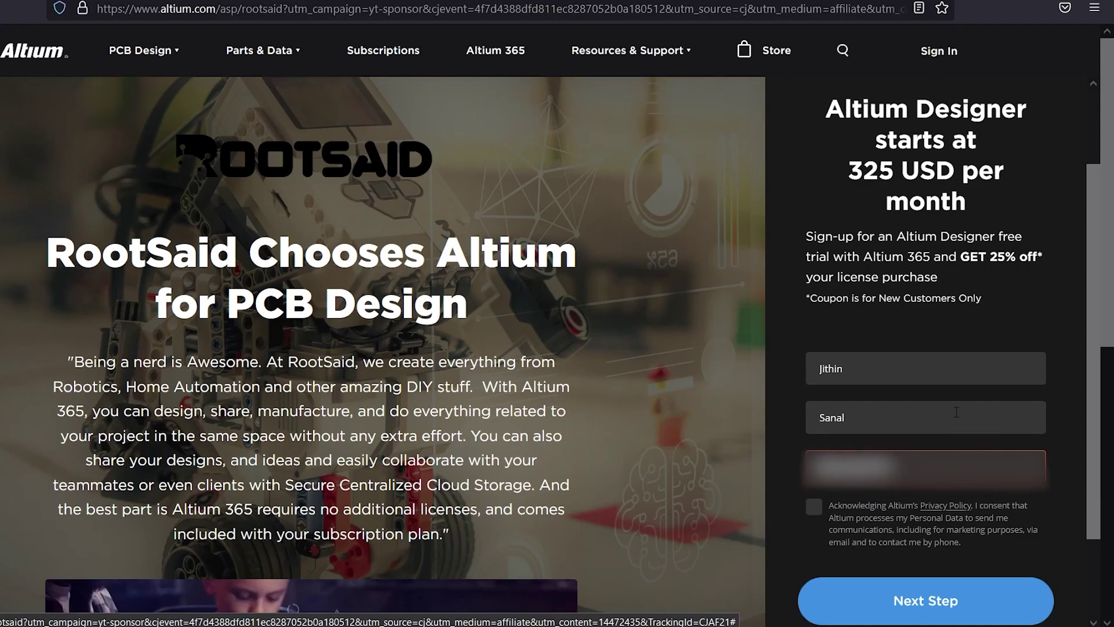
- Continue through both pages of the Altium Designer free-trial sign-up form to request the trial
click(852, 598)
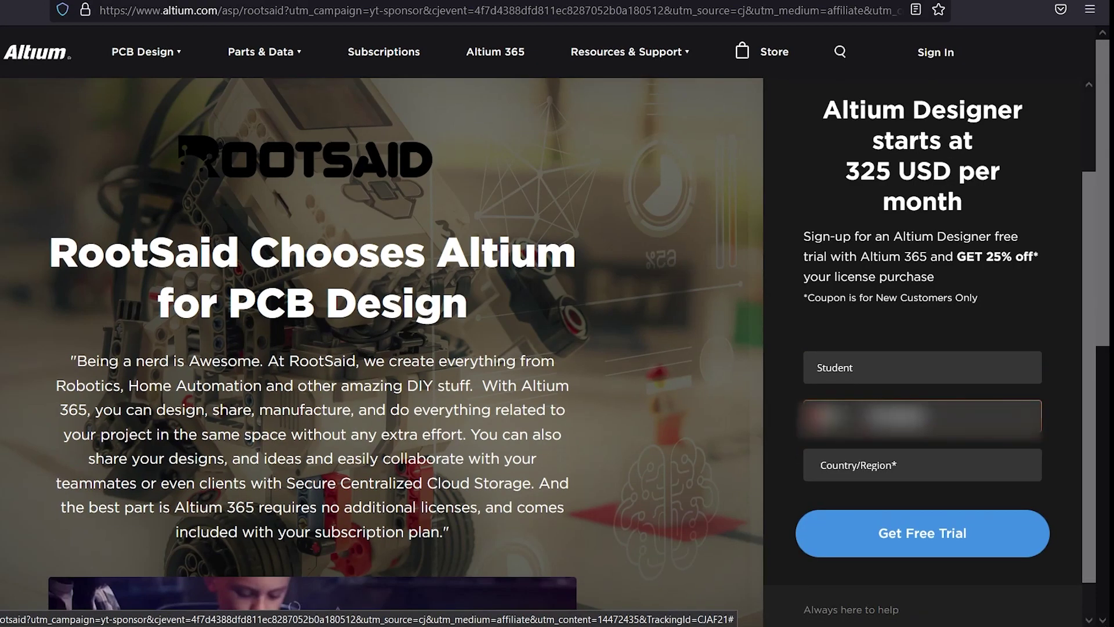
click(906, 492)
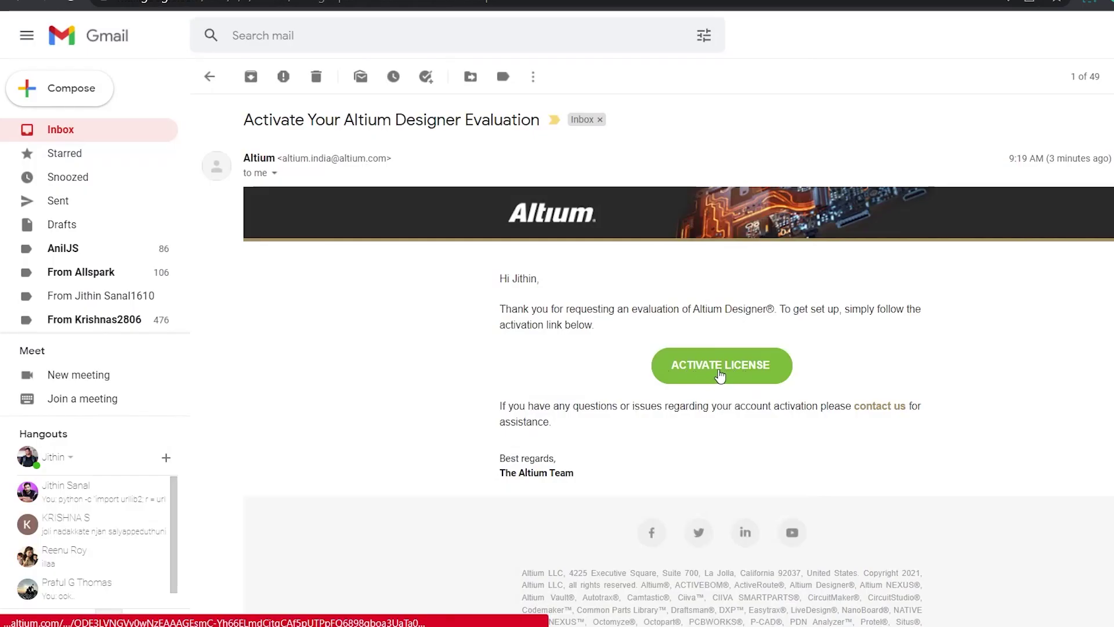
- Activate the evaluation license from the Altium activation e-mail and get the Altium Designer installer
click(719, 372)
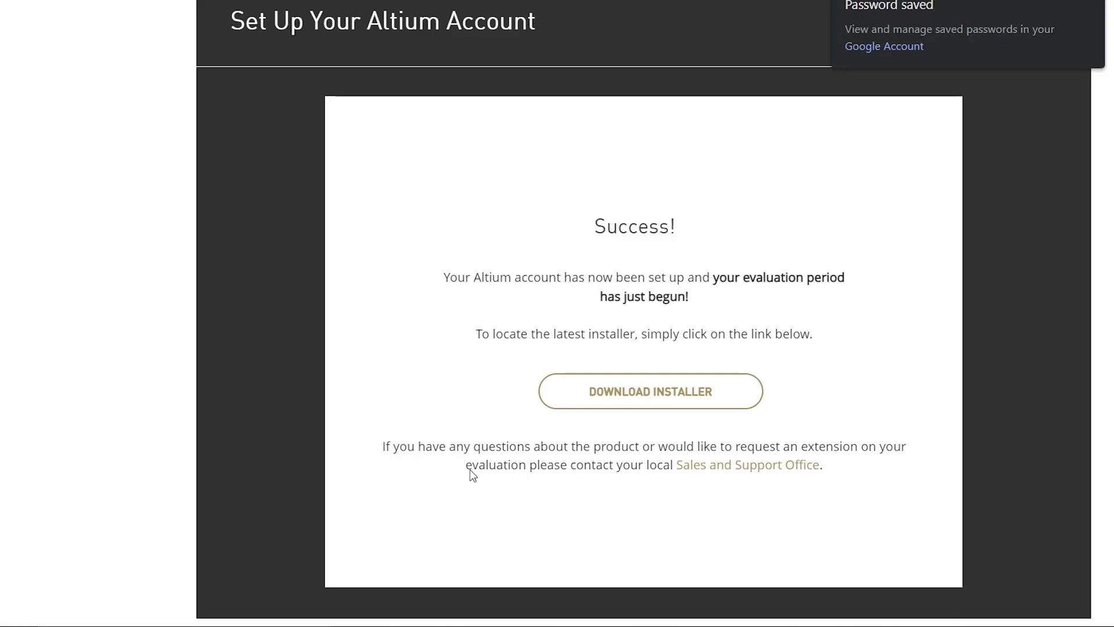
click(127, 604)
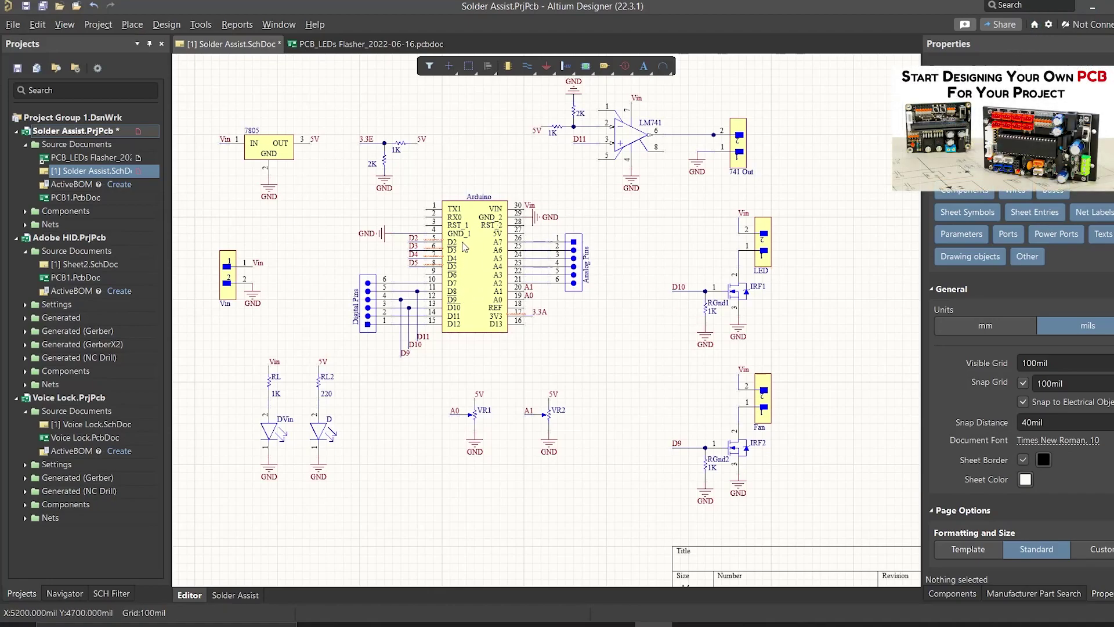
- Examine the Arduino, its digital and analog pin headers, the 7805 regulator and the Vin connector in the Solder Assist schematic
scroll(465, 247, up, 4)
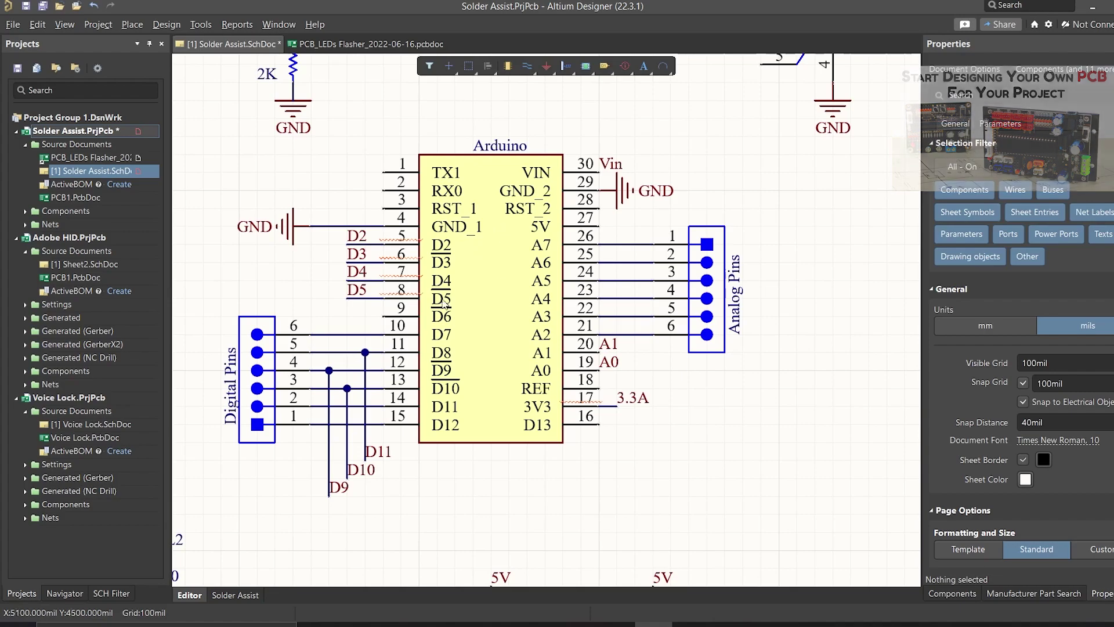
click(513, 298)
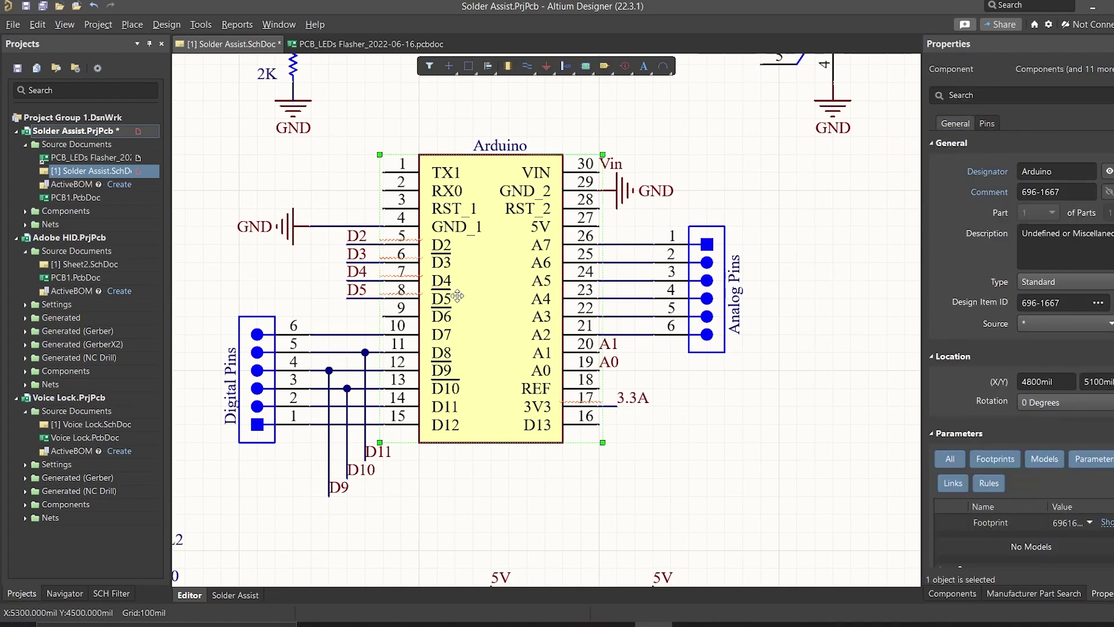
scroll(378, 371, down, 2)
scroll(379, 372, left, 4)
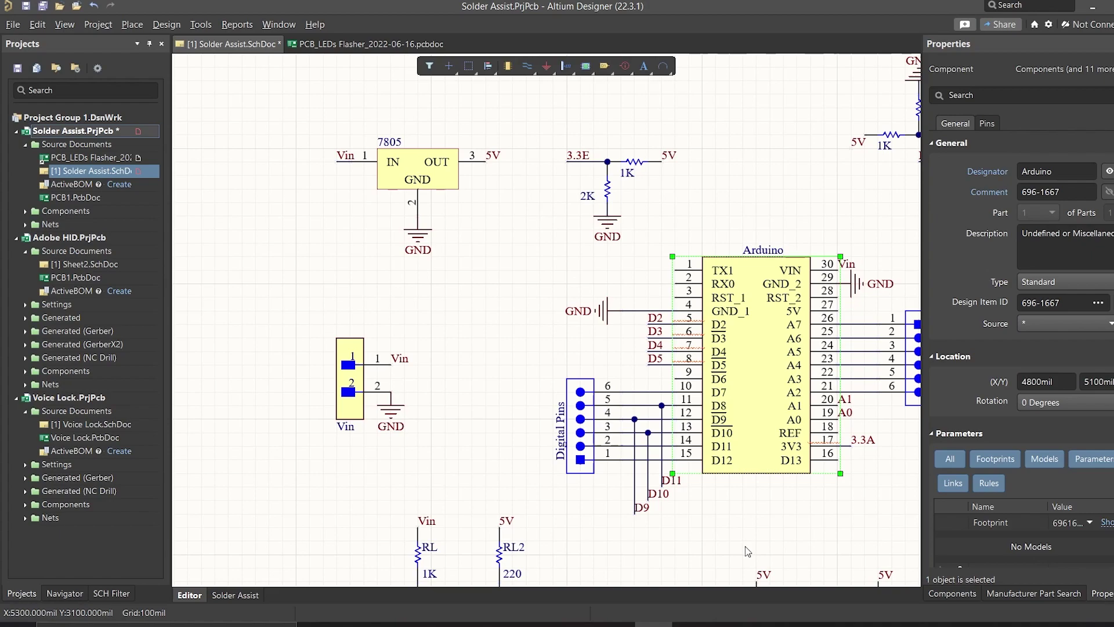
drag(748, 551, 465, 291)
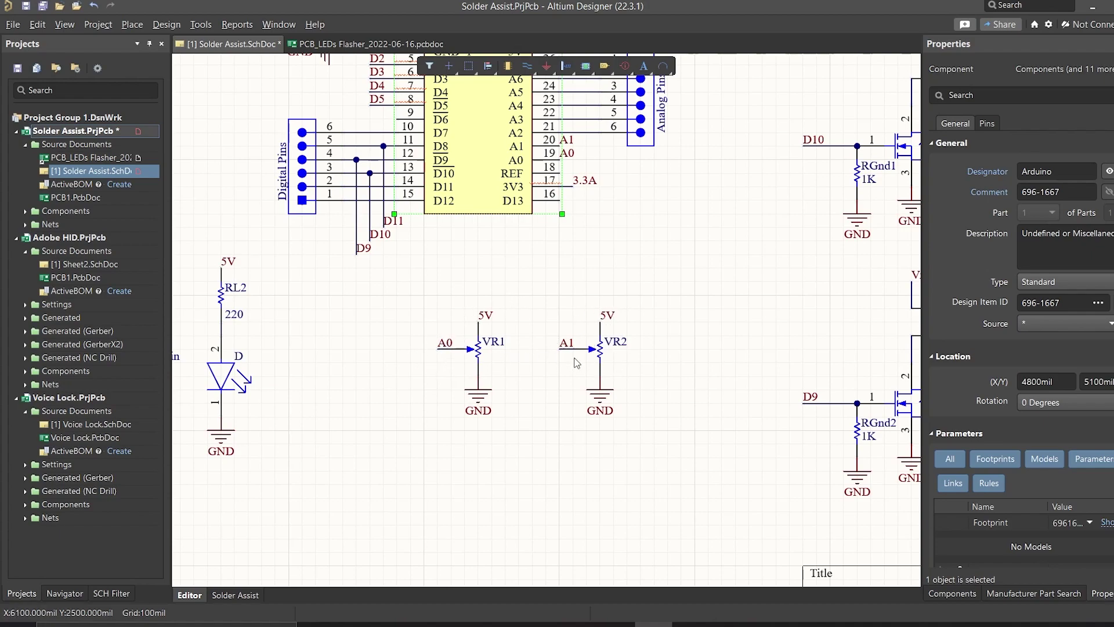
- Examine the VR1 and VR2 potentiometers, the LED and Fan MOSFET drivers and the LM741 circuit in the schematic
drag(589, 360, 487, 421)
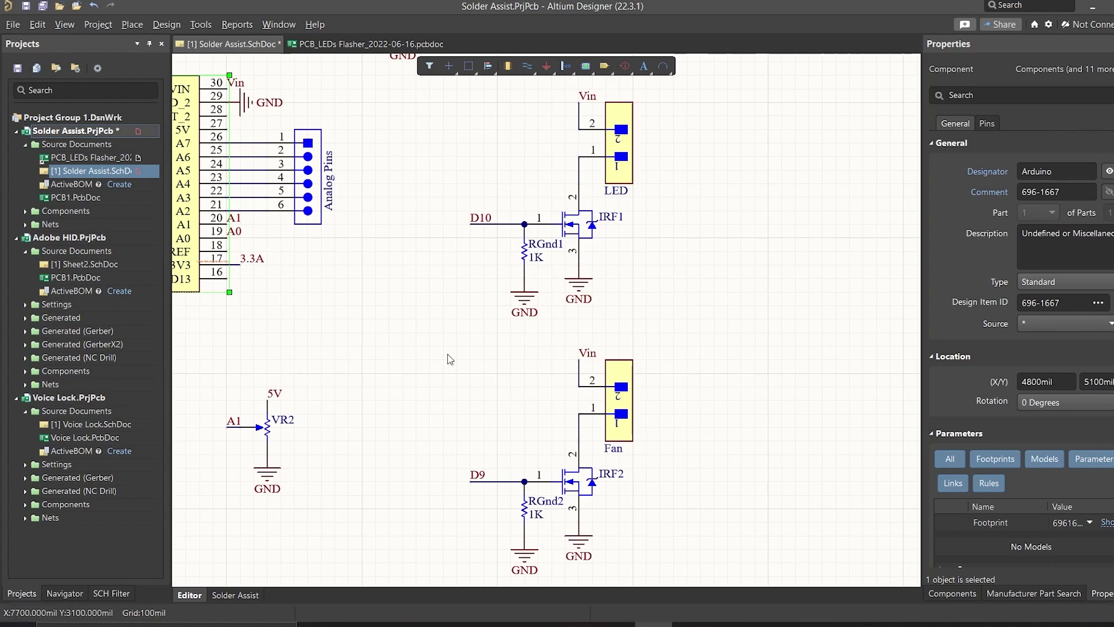
click(464, 501)
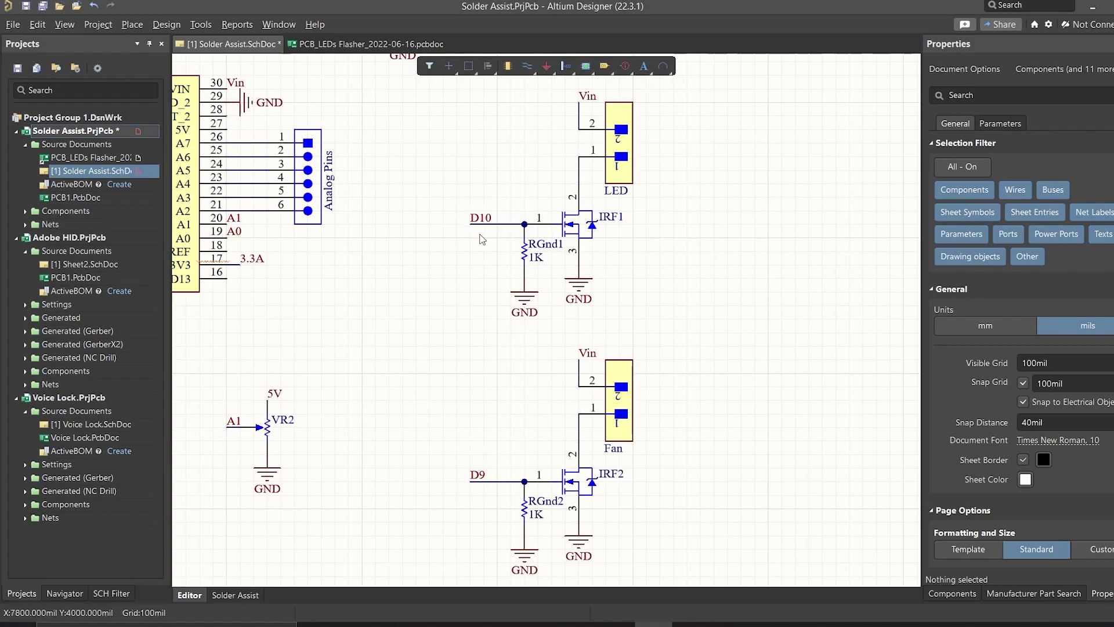
scroll(496, 232, down, 1)
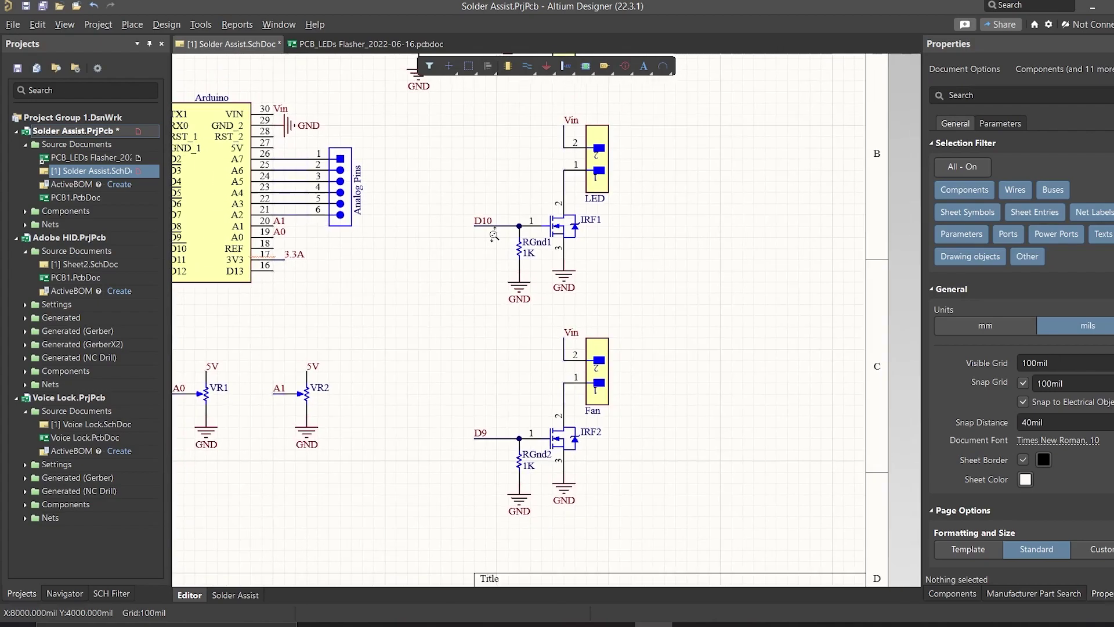
scroll(364, 293, down, 1)
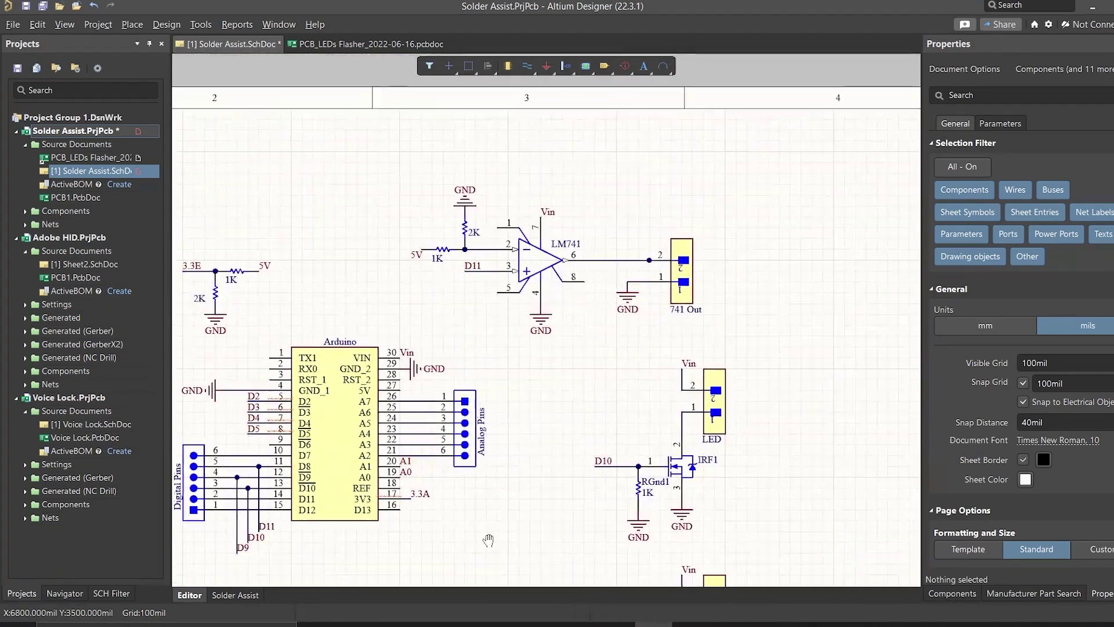
scroll(601, 273, up, 3)
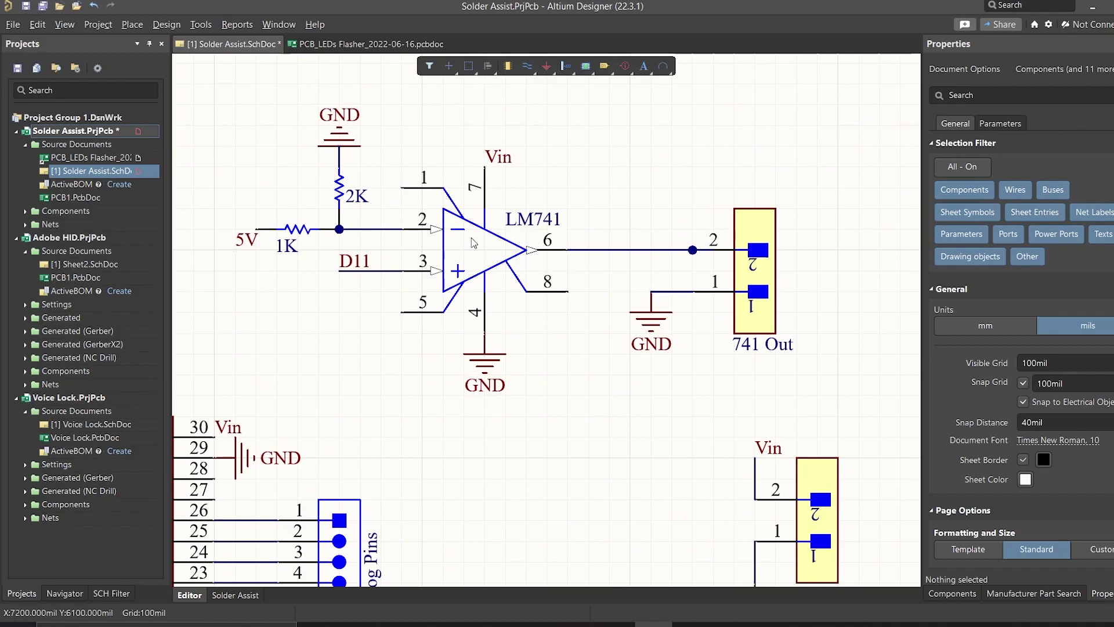
scroll(491, 265, down, 3)
scroll(603, 275, up, 2)
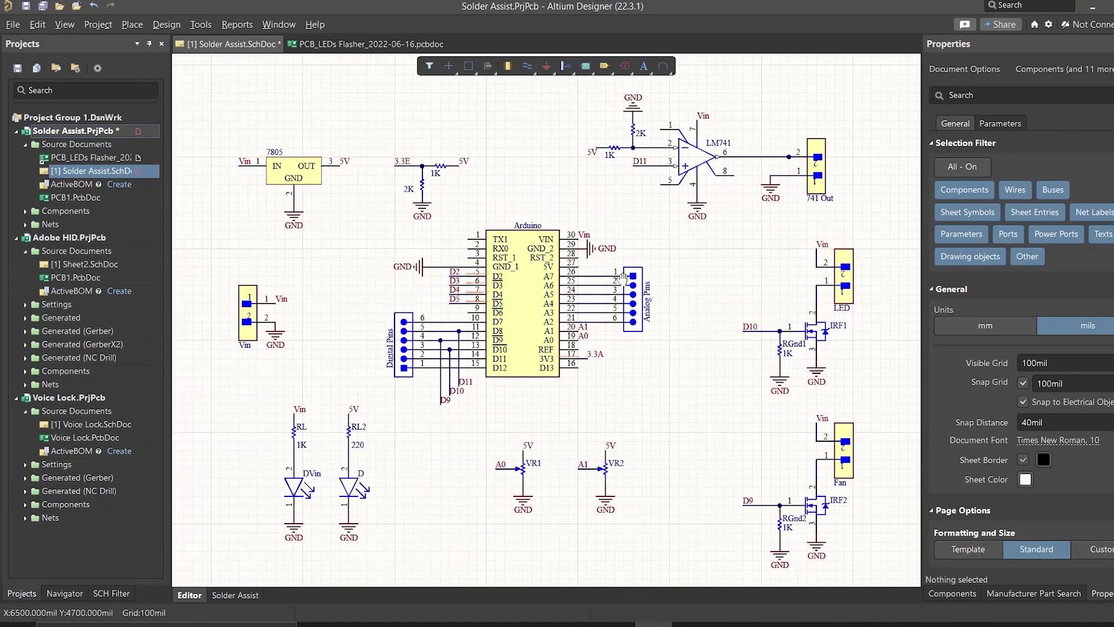
drag(603, 277, 601, 268)
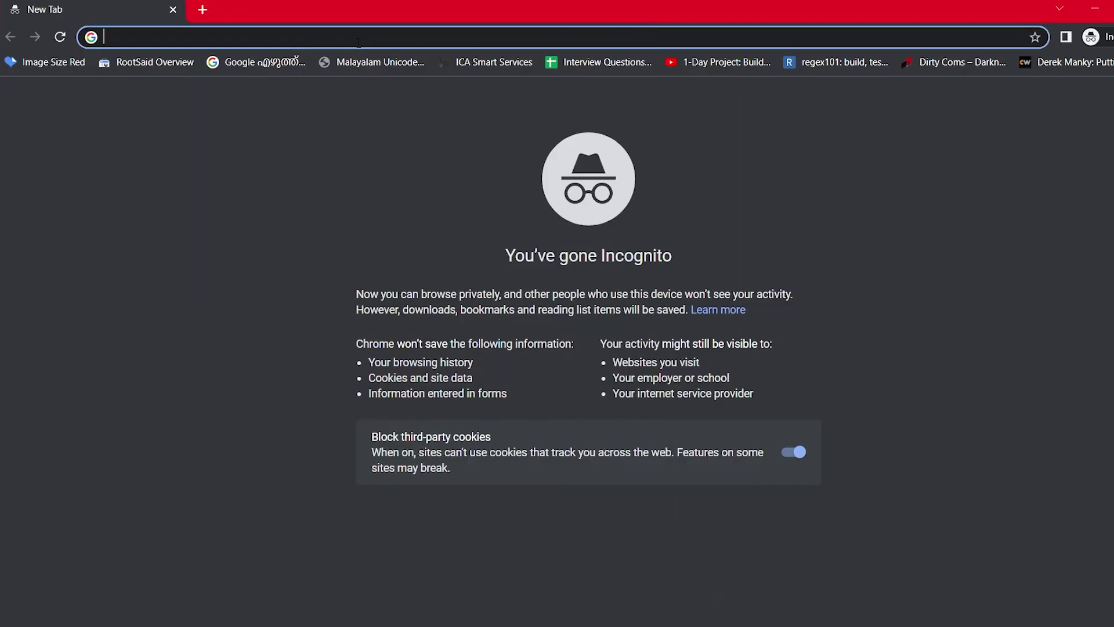
- Switch to the web browser, open octopart.com and search for atmega328
text(octopart.com)
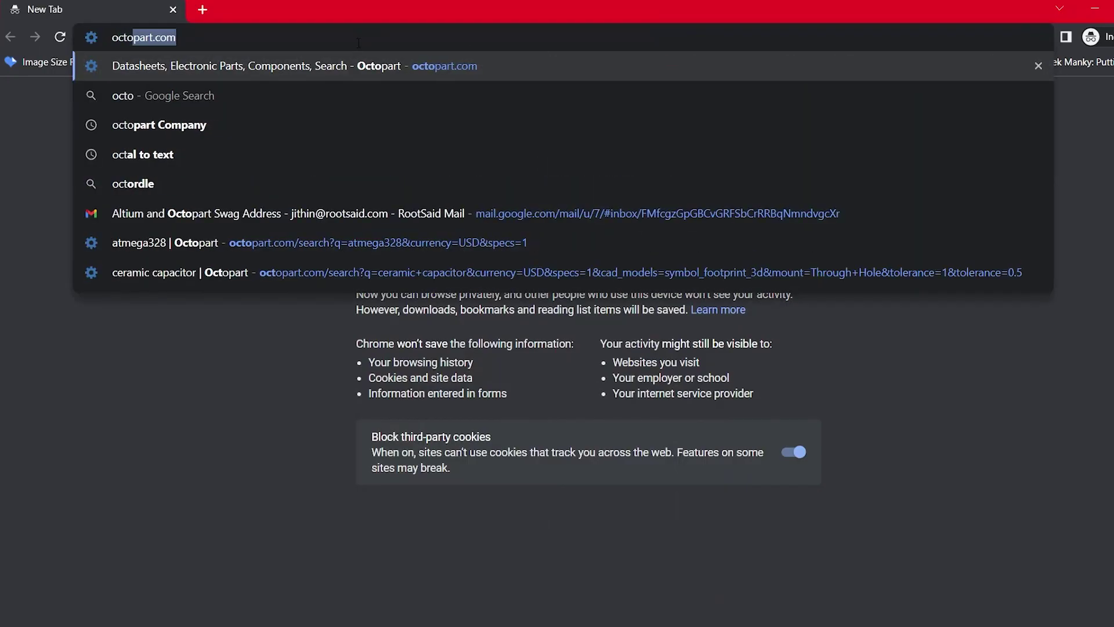
key(Return)
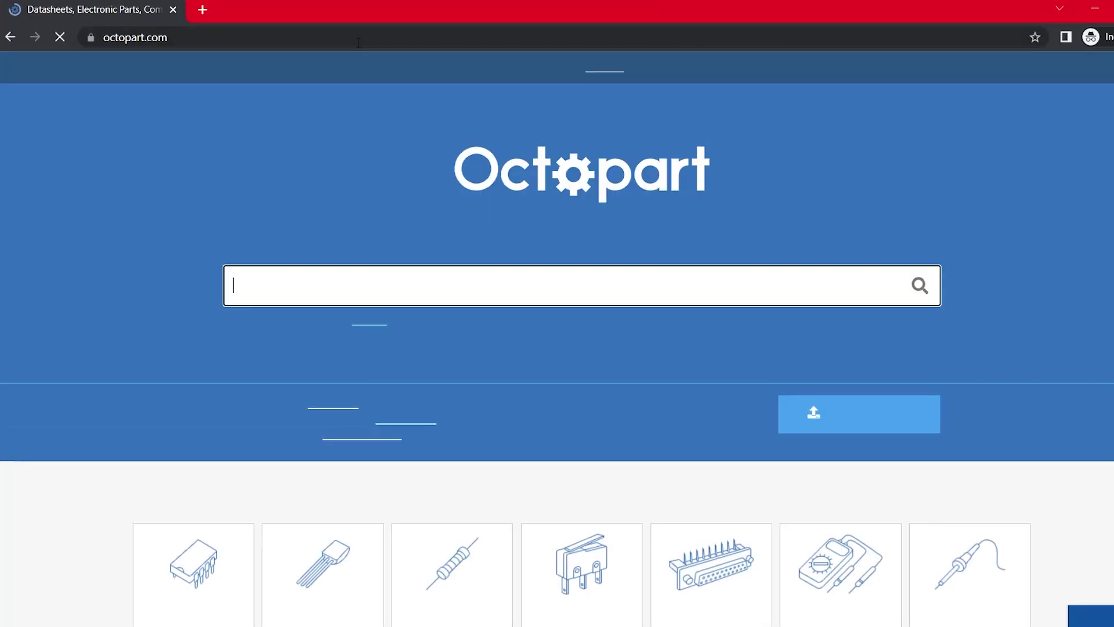
click(332, 298)
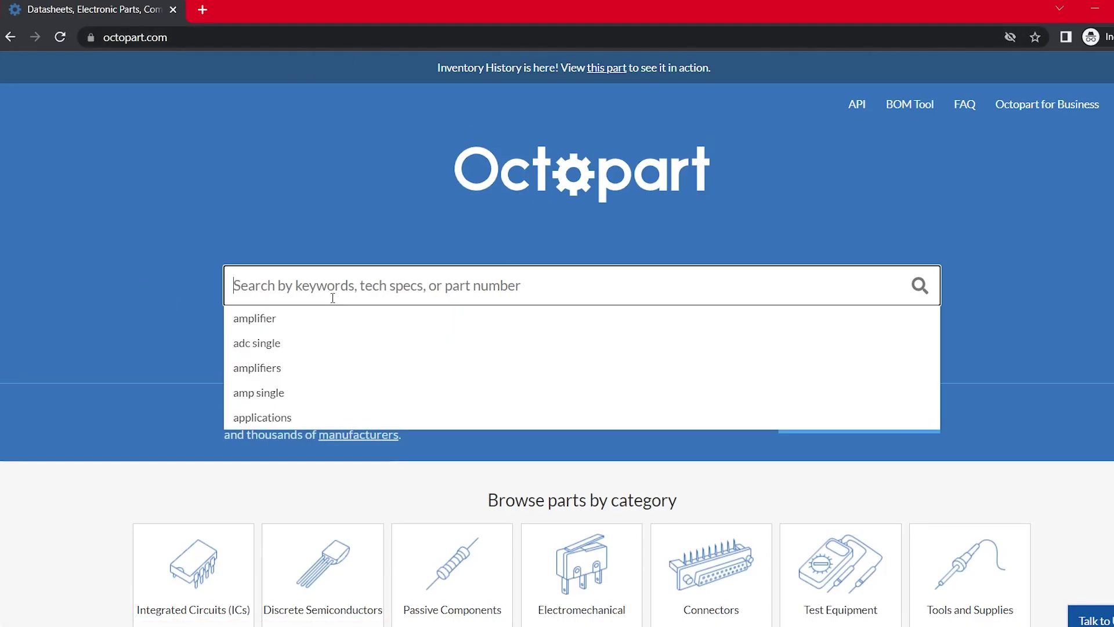
text(atmega)
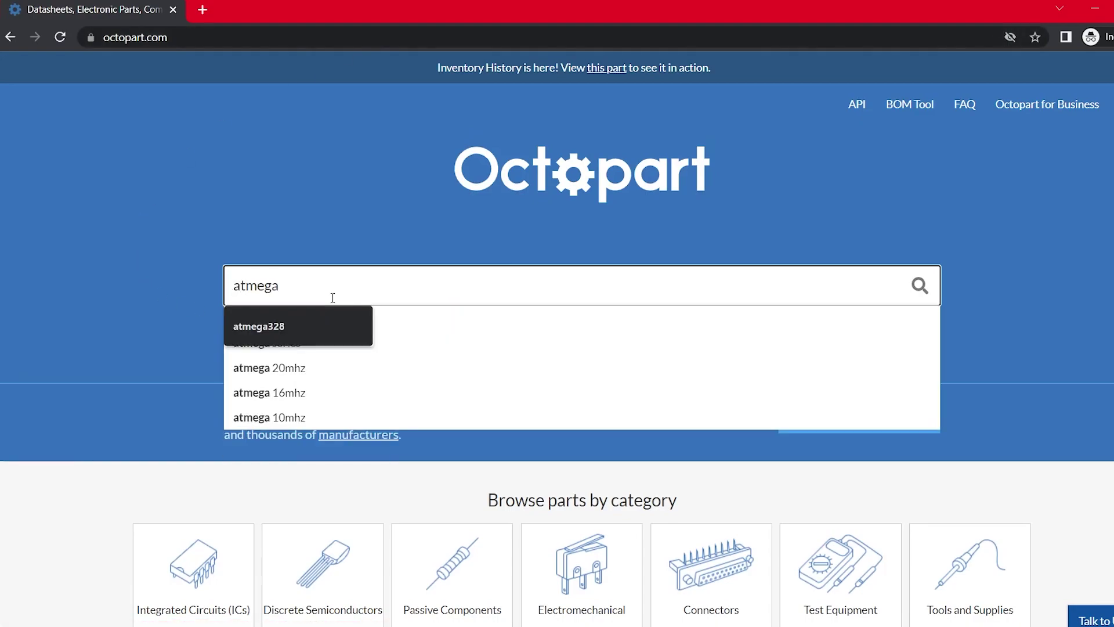
key(Down)
key(Return)
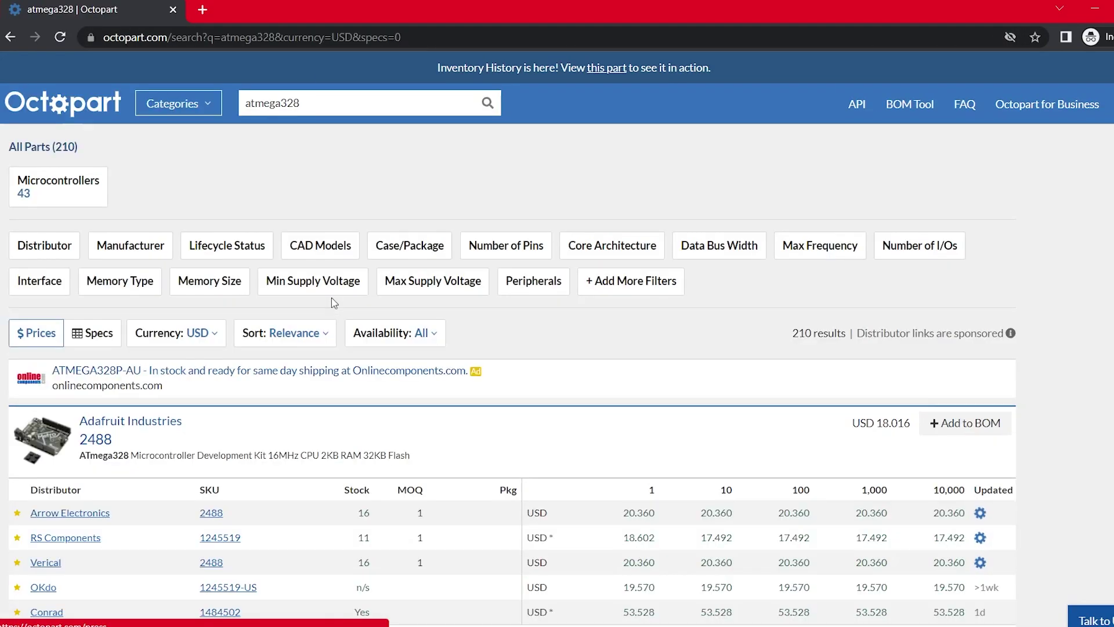
- Open the Microchip ATMEGA328P-PU part page and review its price and stock, inventory history and CAD models
scroll(552, 329, down, 20)
scroll(551, 330, down, 2)
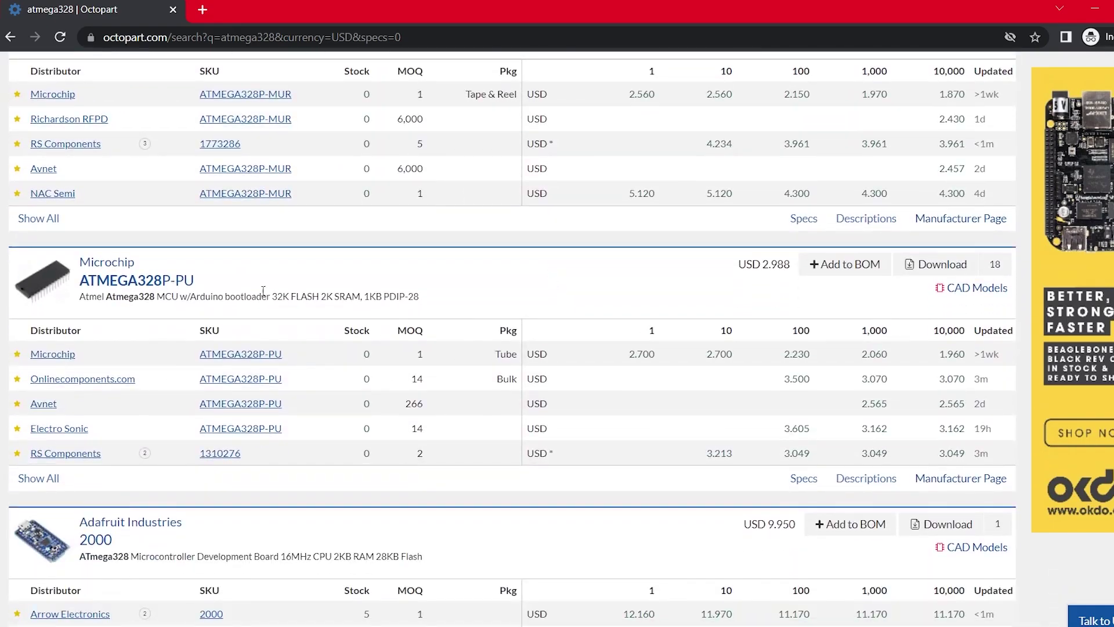
click(120, 279)
scroll(271, 284, down, 4)
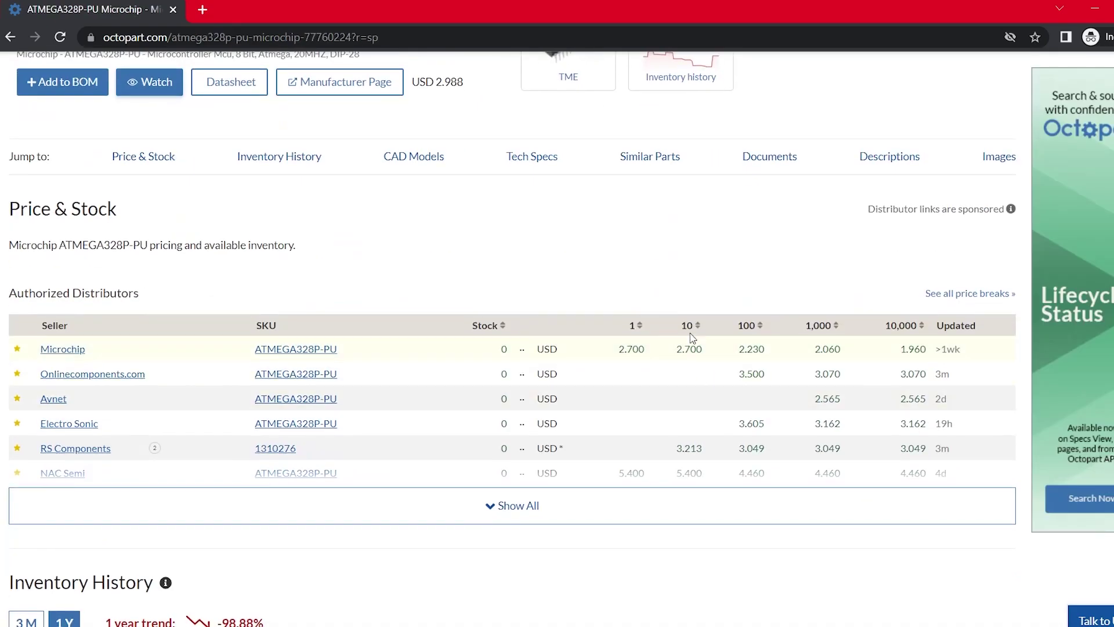
click(145, 157)
click(200, 117)
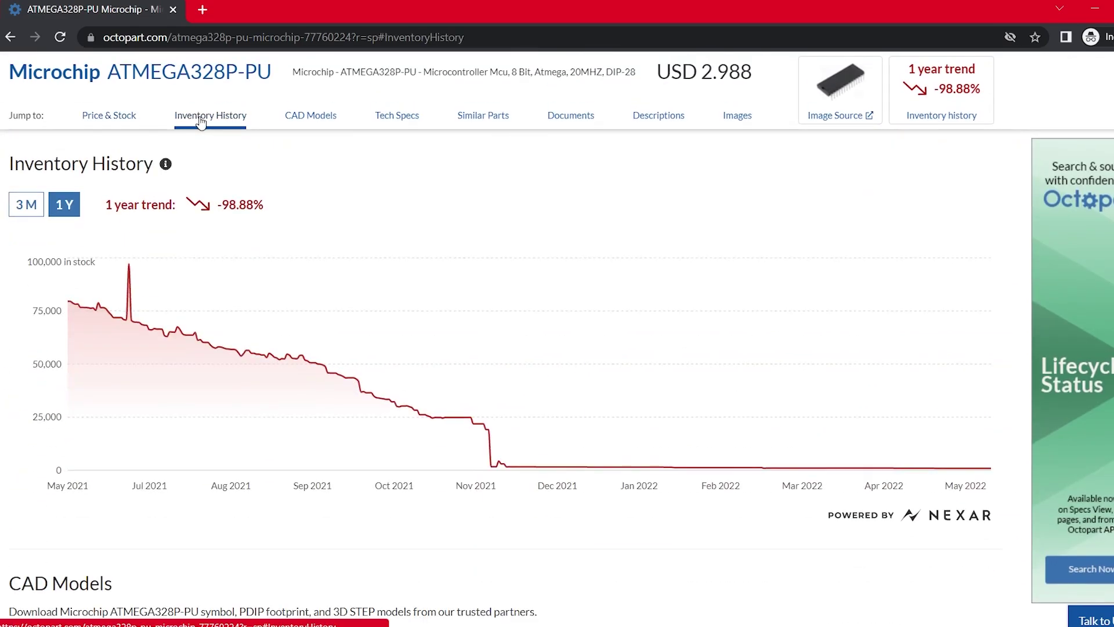
click(300, 119)
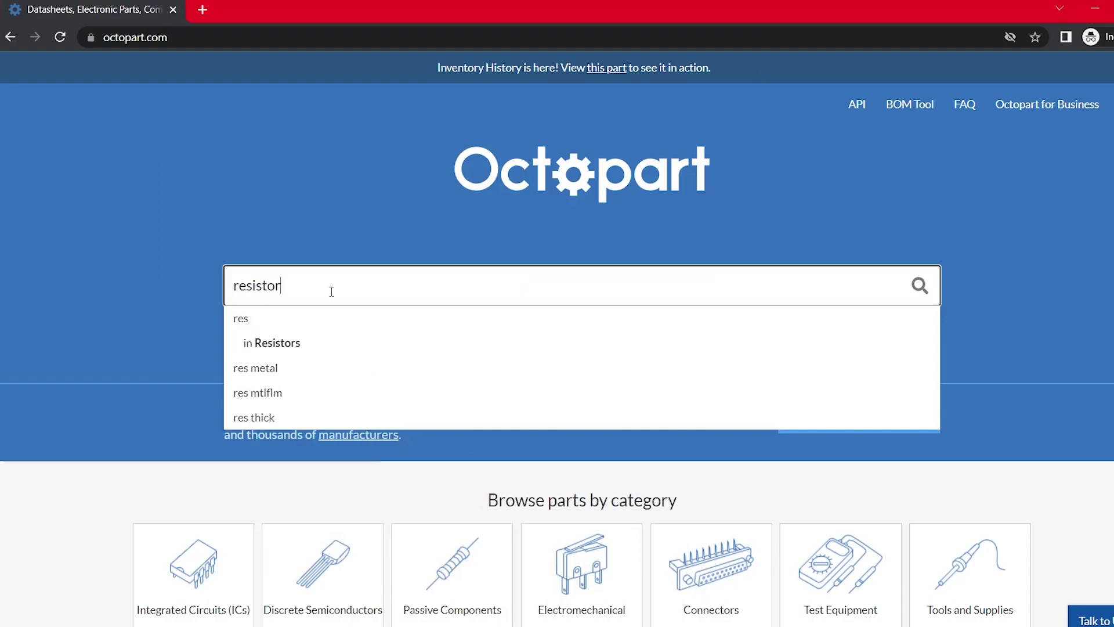
- Search Octopart for resistor and filter the results to parts with Symbol, Footprint, and 3D Model
key(Return)
scroll(518, 289, down, 7)
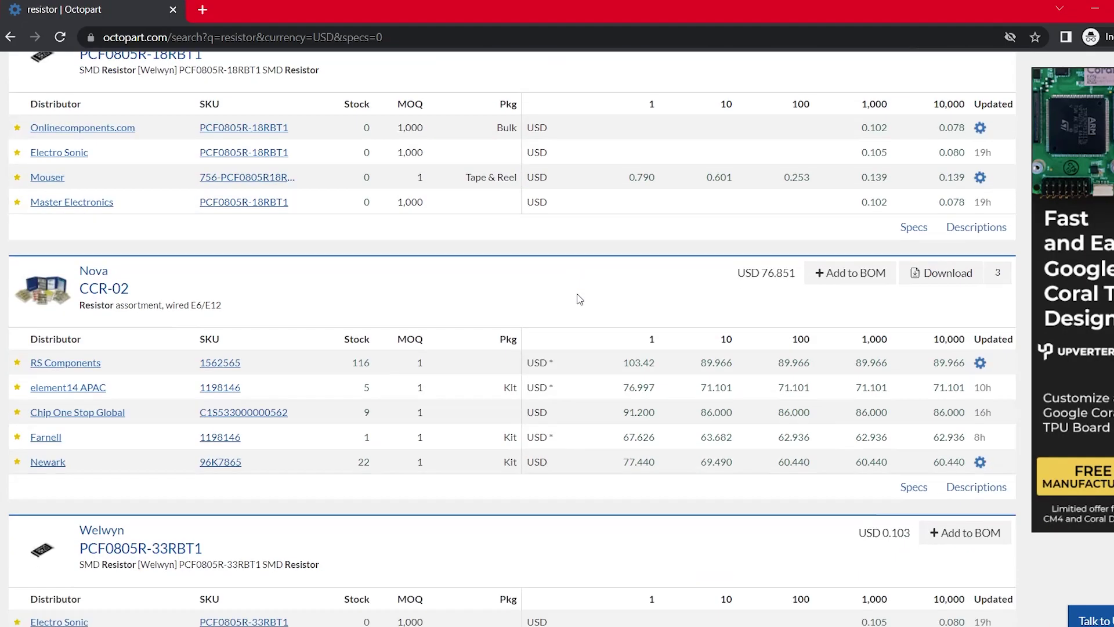
scroll(577, 298, up, 7)
click(319, 244)
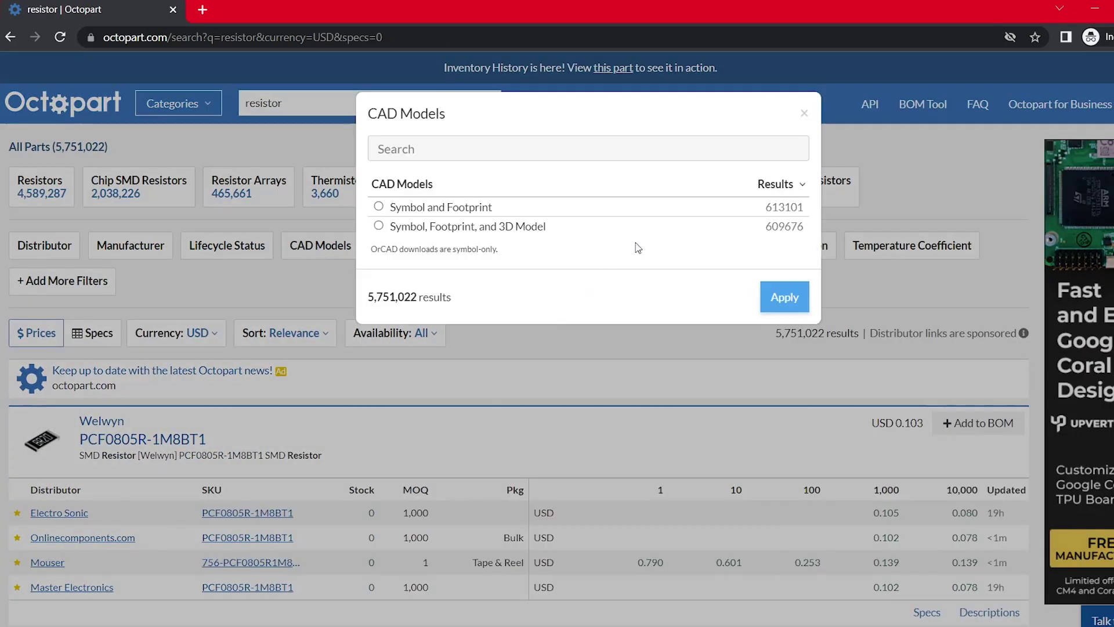
click(787, 303)
- Filter the resistor results to resistances of 330 Ω, 360 Ω, 390 Ω and 470 Ω
click(423, 246)
scroll(407, 256, down, 3)
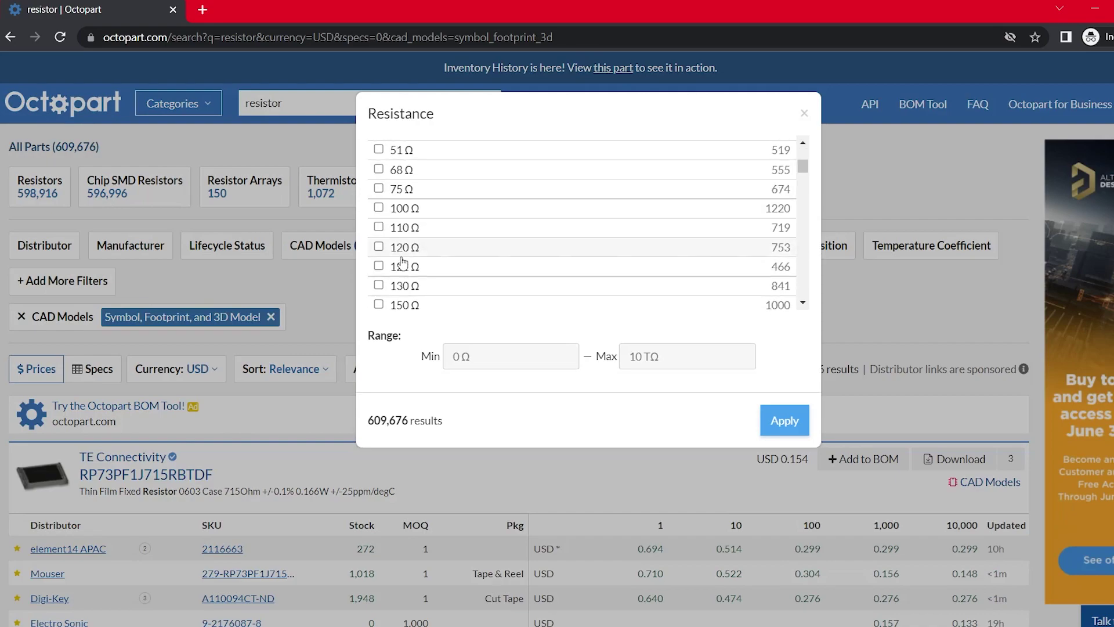
click(378, 227)
click(378, 246)
click(379, 266)
click(379, 285)
click(785, 420)
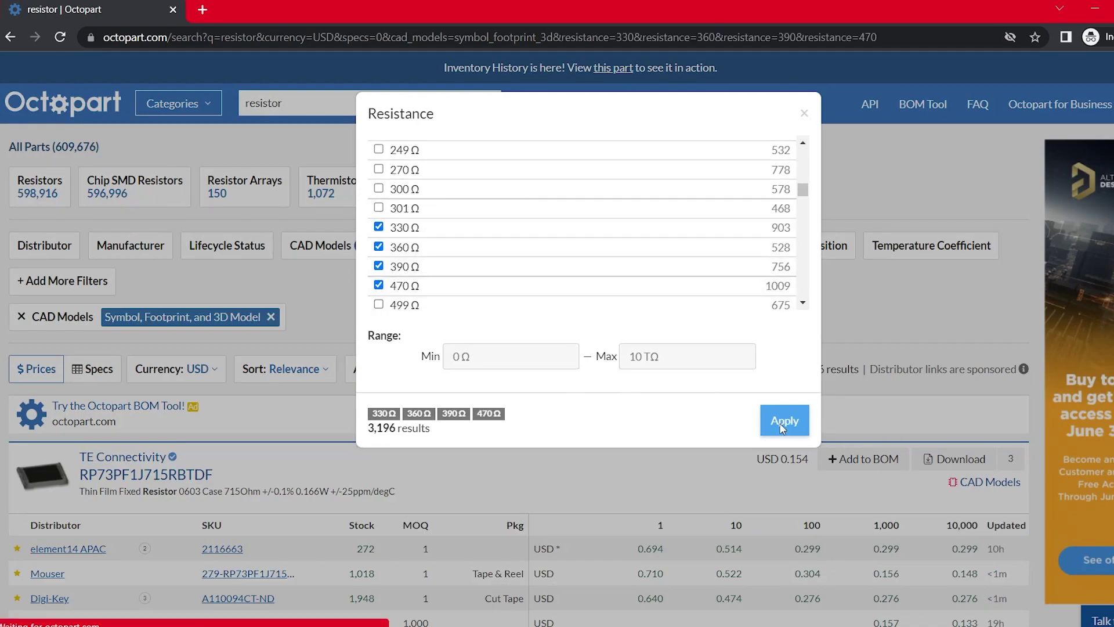
- Filter the resistors to Through Hole mounting and open the TE Connectivity CFR200J330R part page
click(507, 246)
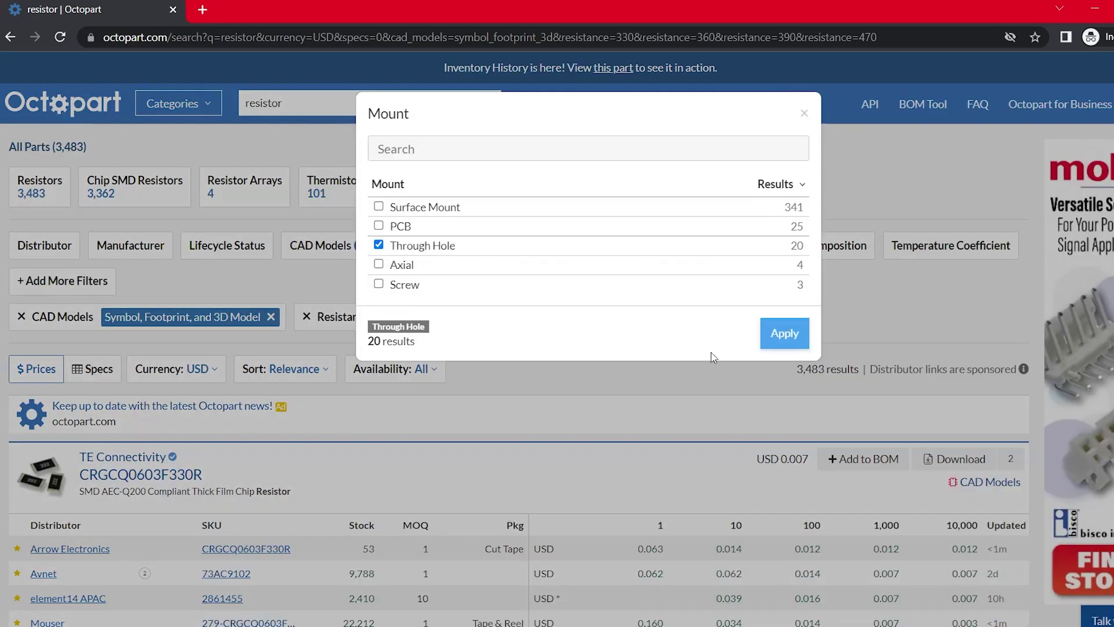
click(786, 334)
scroll(789, 338, down, 15)
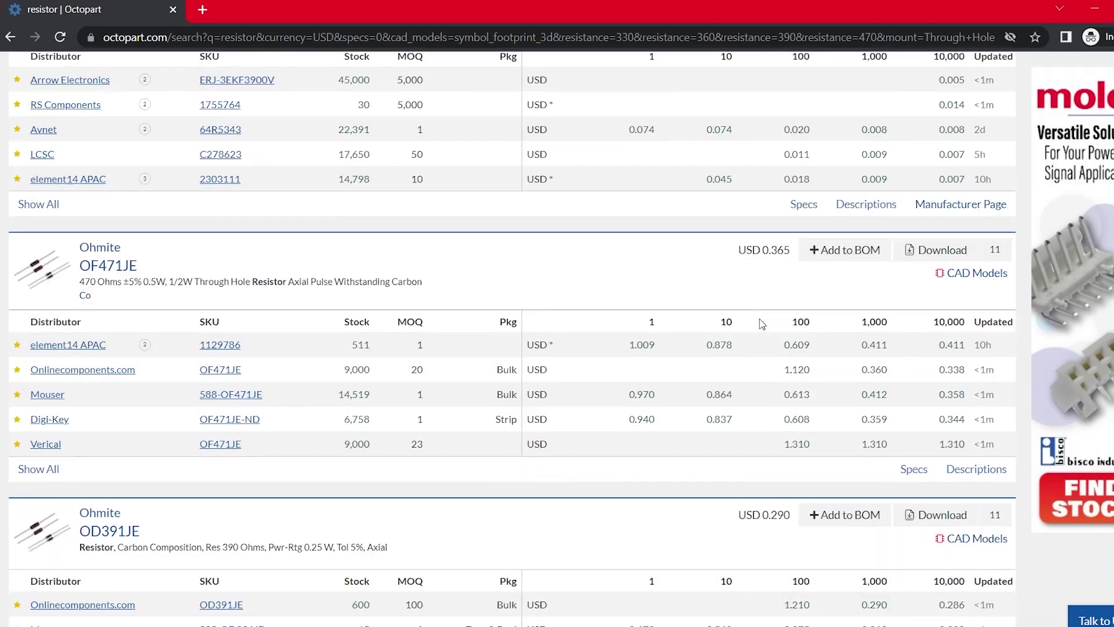
scroll(762, 324, down, 20)
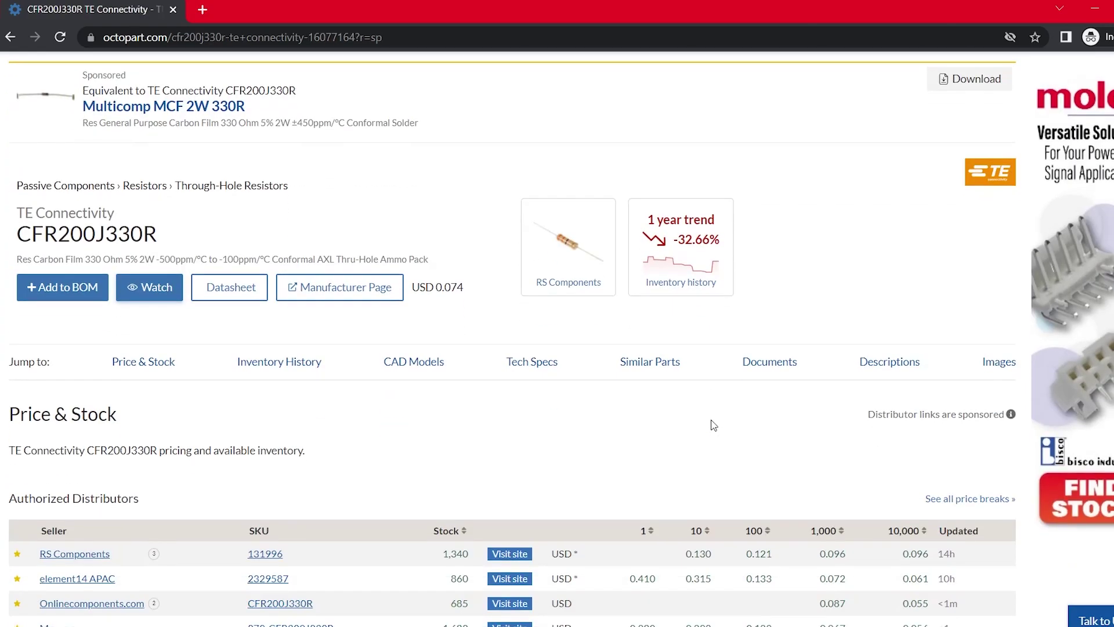
scroll(641, 422, down, 1)
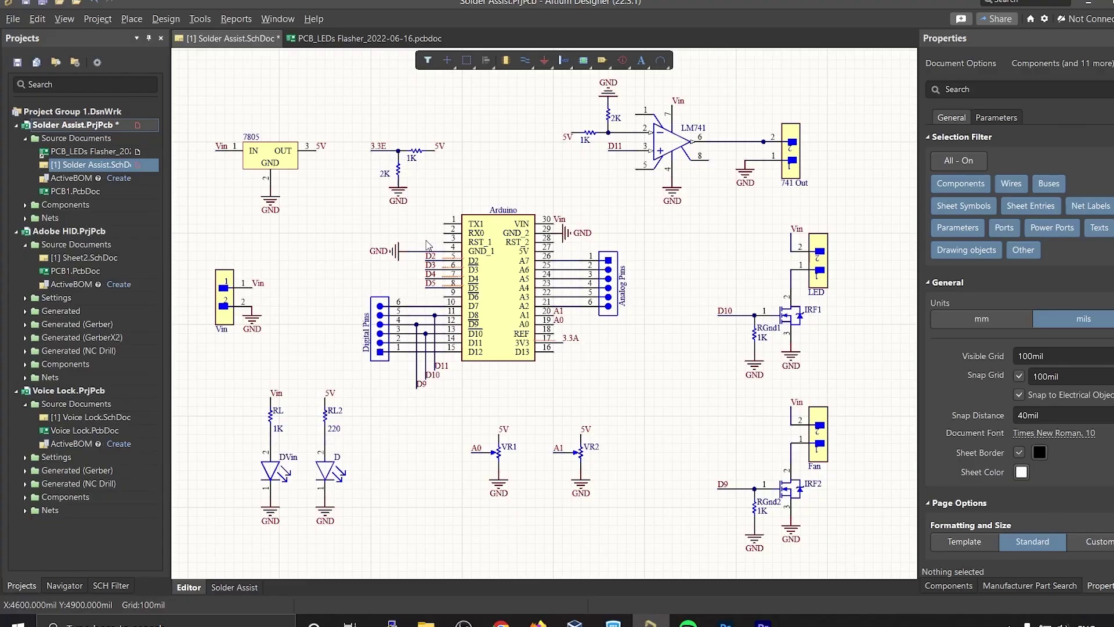
- Open the PCB_LEDs Flasher board layout and examine the component placement and traces around the Arduino, potentiometers and output connectors
click(364, 38)
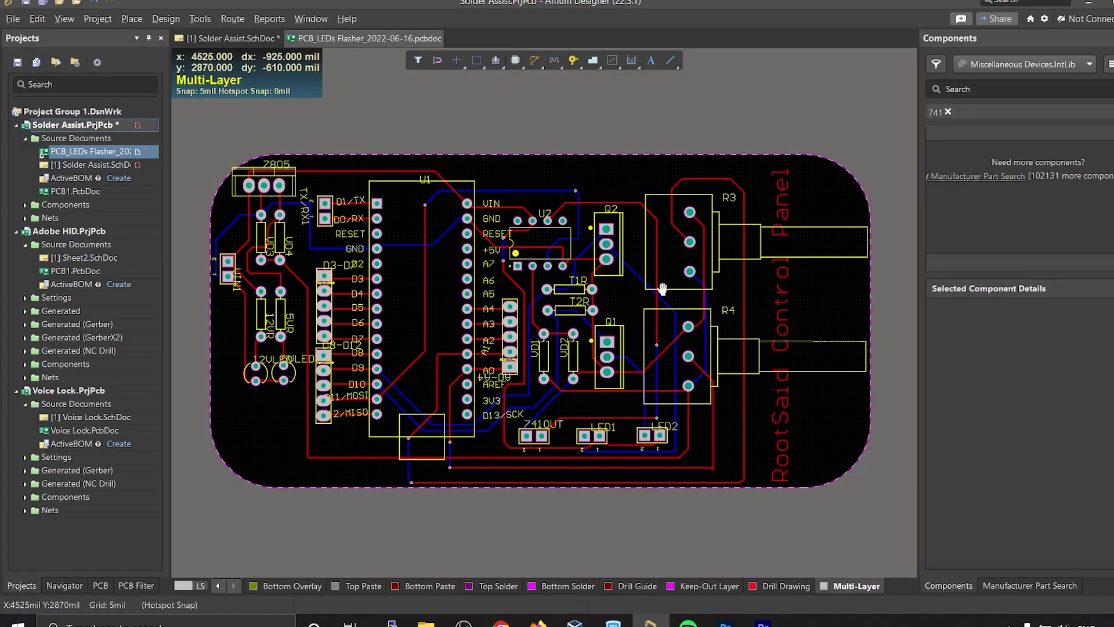
mouse_move(662, 289)
mouse_down()
mouse_move(653, 290)
mouse_move(665, 293)
mouse_up()
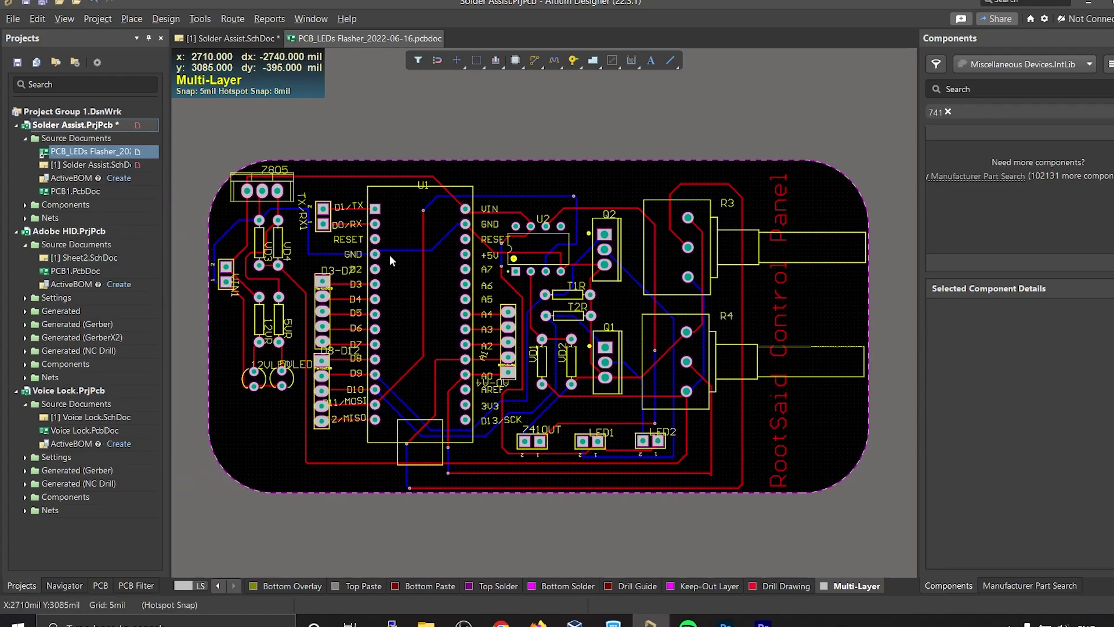
scroll(389, 255, up, 3)
drag(389, 252, 316, 211)
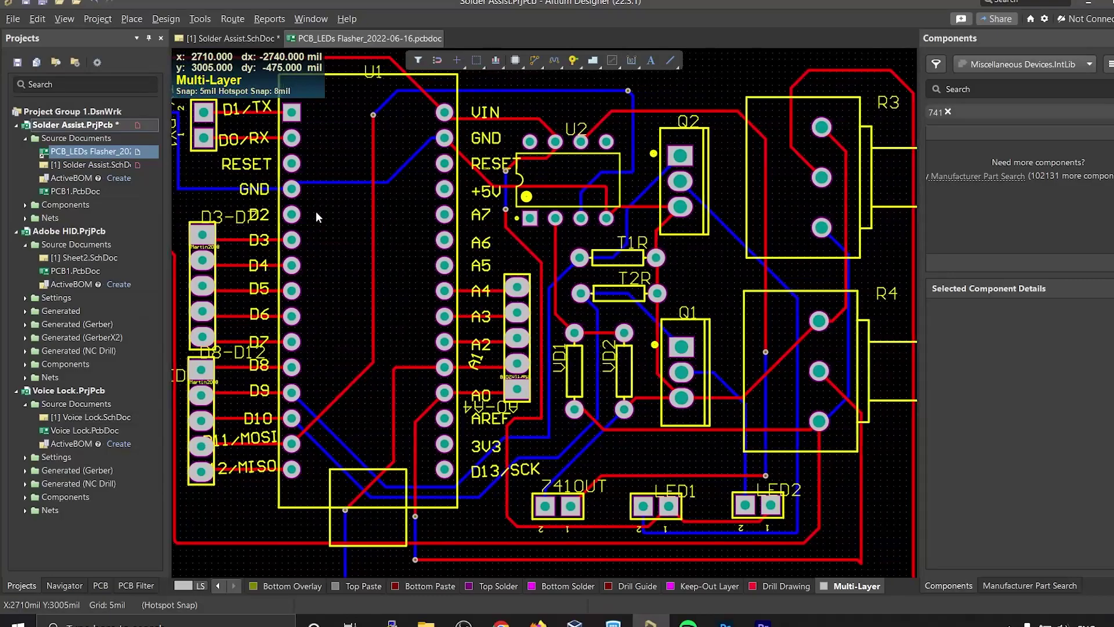
drag(688, 256, 569, 270)
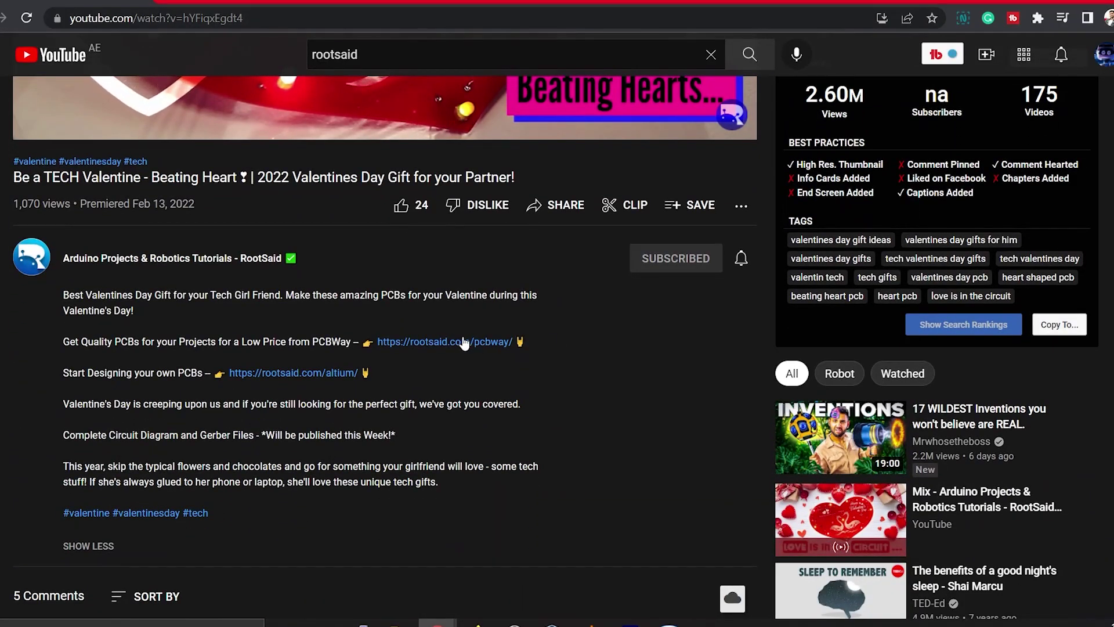
- Open PCBWay from the video description link and request an instant quote for five 104 x 58 mm, 2-layer, 1.6 mm boards
click(450, 342)
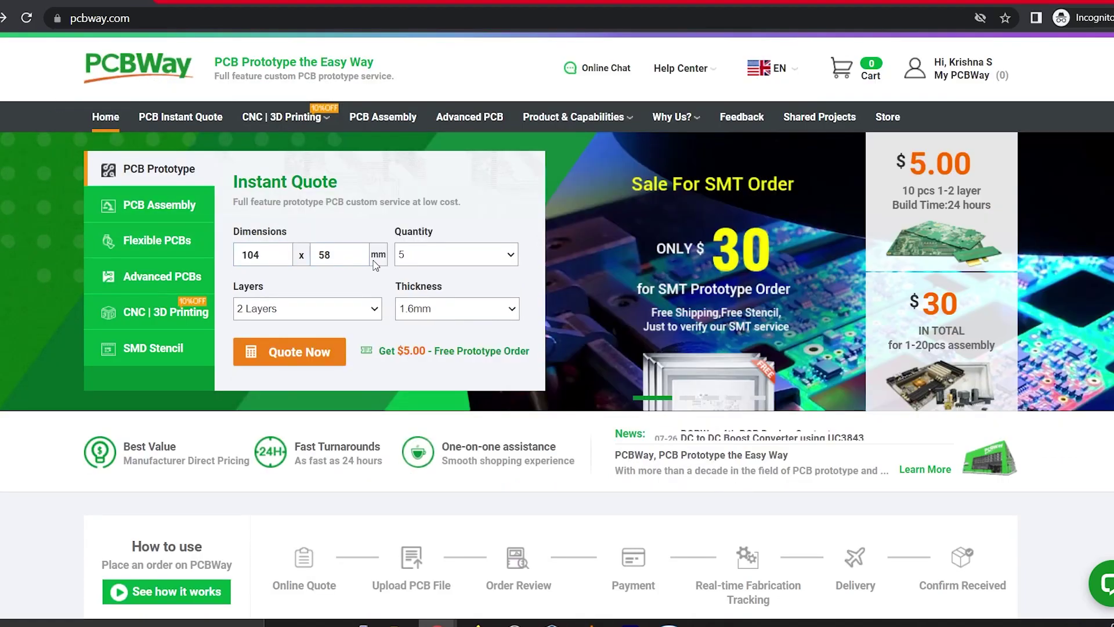
click(291, 362)
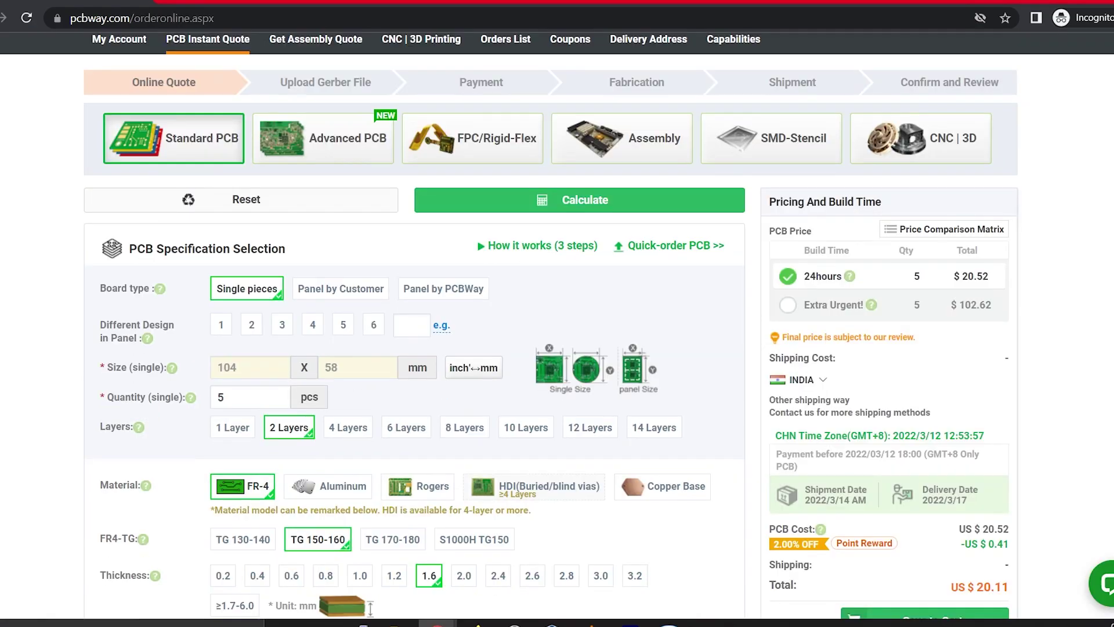
- Review the PCB specification options and save the standard board with black solder mask and white silkscreen to the cart
scroll(557, 325, down, 6)
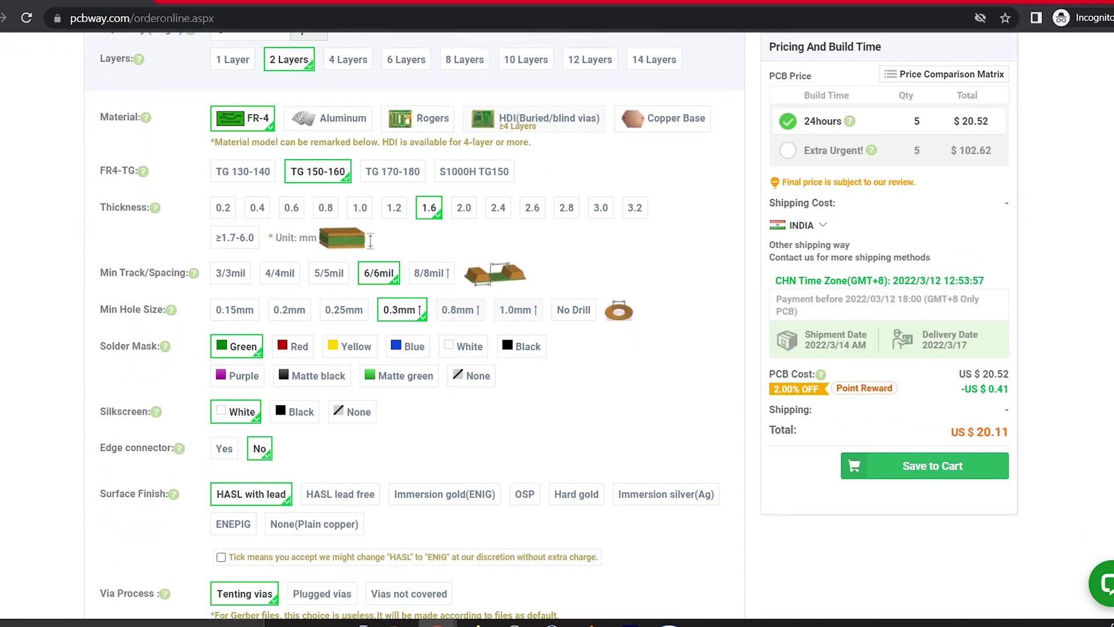
scroll(415, 325, down, 5)
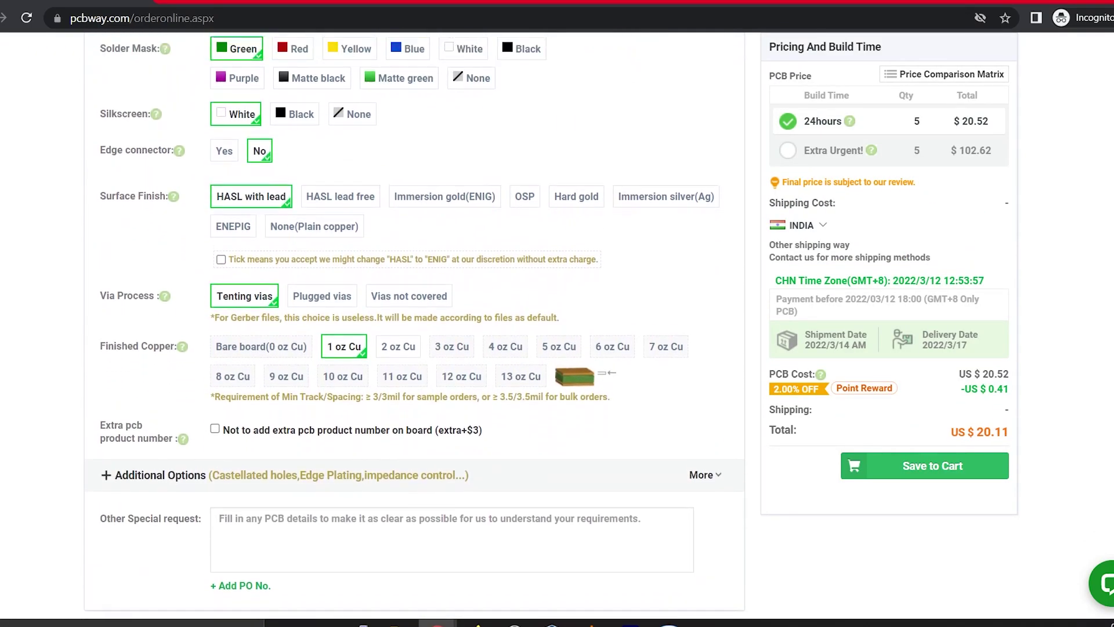
scroll(415, 325, up, 11)
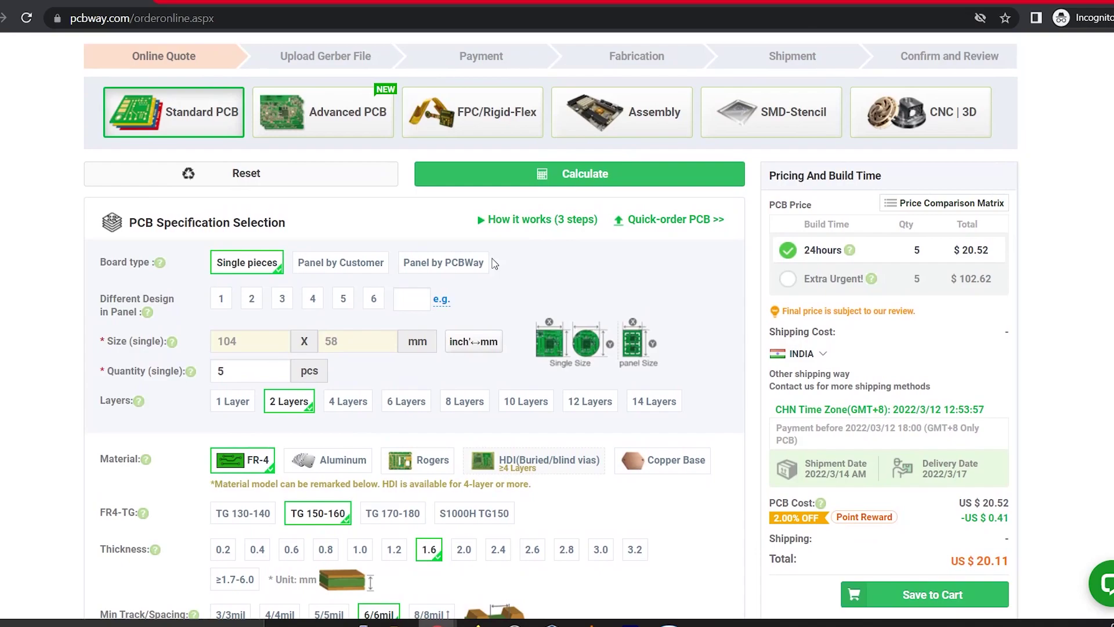
scroll(461, 379, down, 9)
click(953, 496)
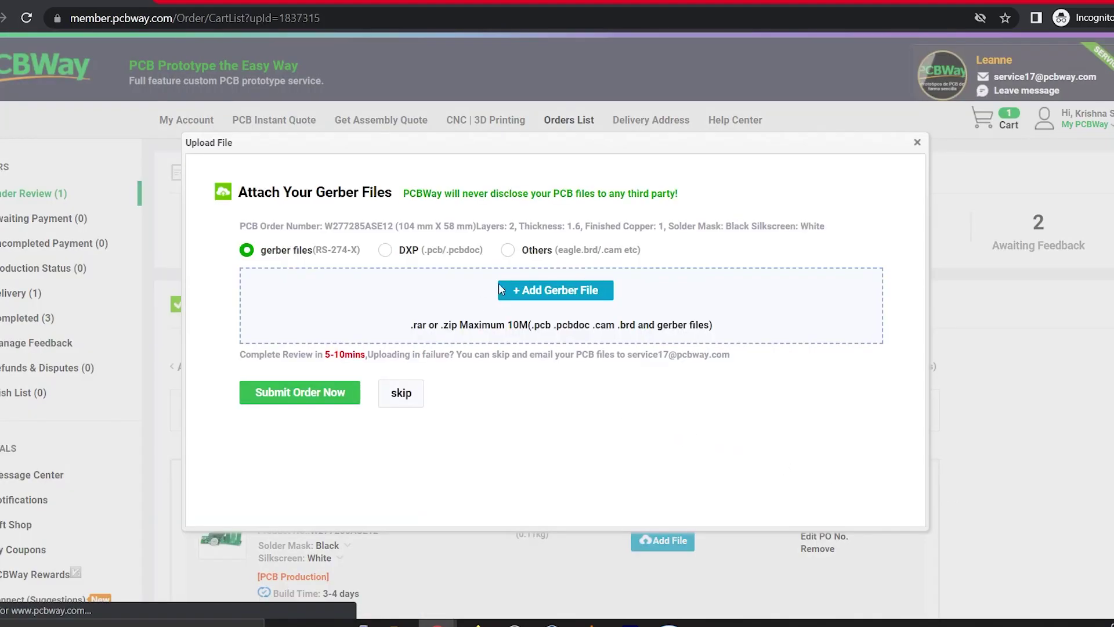
- Attach the Gerber archive GerberX2.rar to the PCB order and submit the order
click(568, 297)
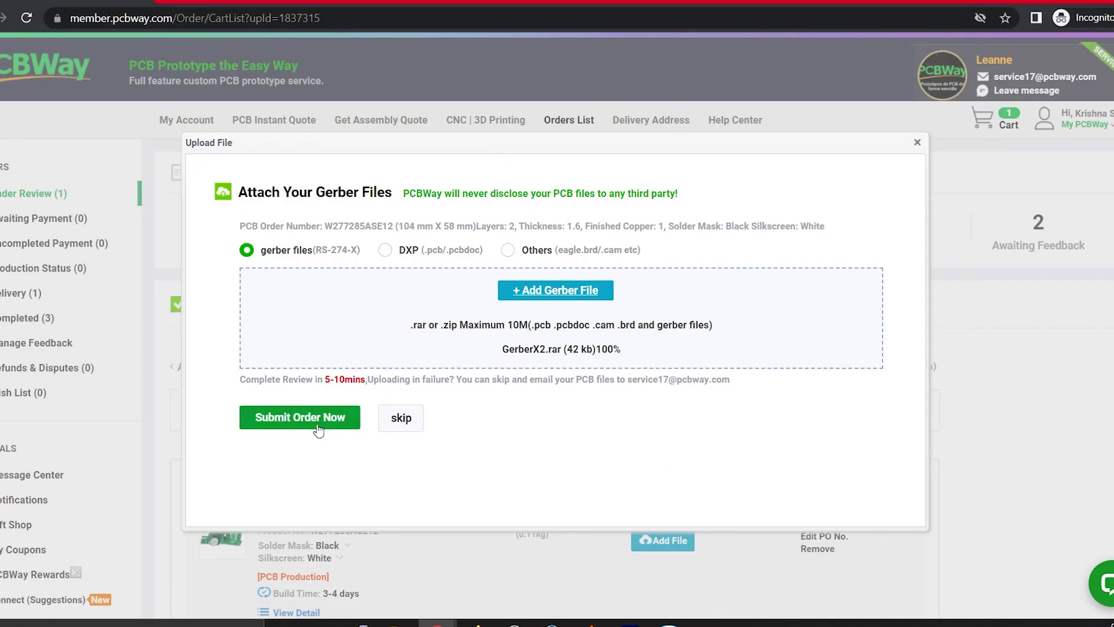
click(313, 419)
scroll(384, 407, down, 5)
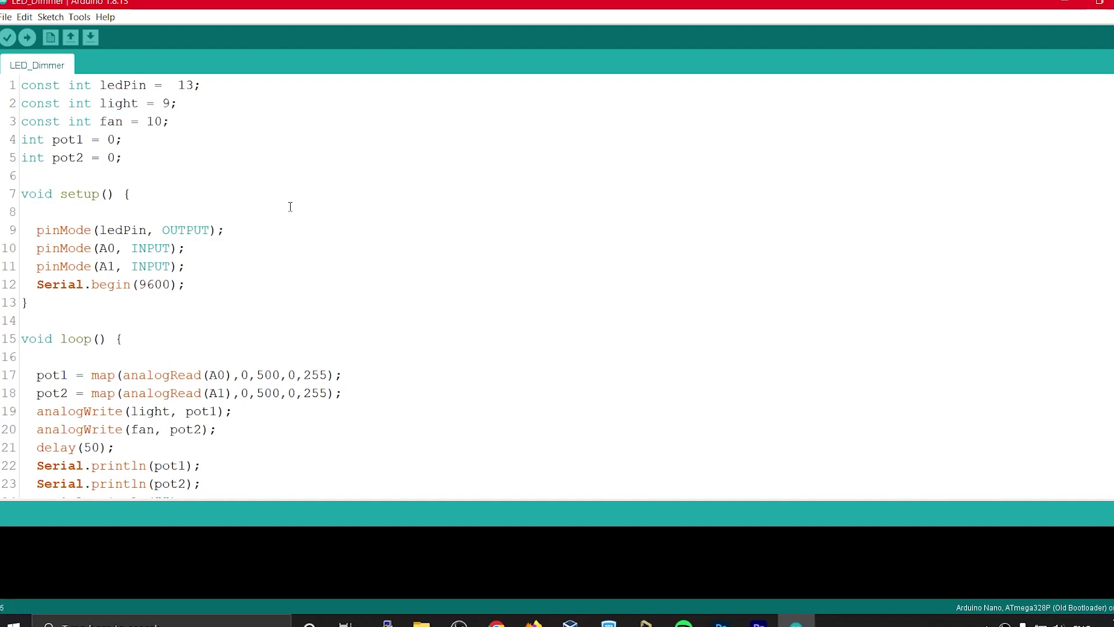
- Switch to the LED_Dimmer sketch in the Arduino IDE and examine its pin constants and potentiometer variable declarations
scroll(195, 135, down, 1)
scroll(147, 122, up, 1)
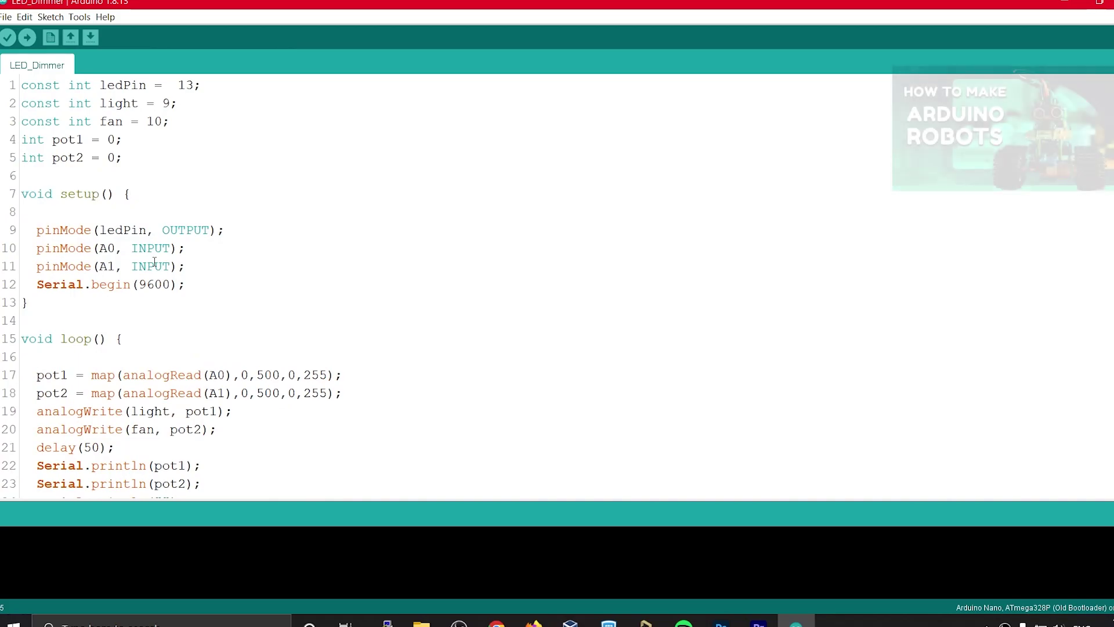
scroll(184, 204, down, 1)
scroll(194, 335, up, 1)
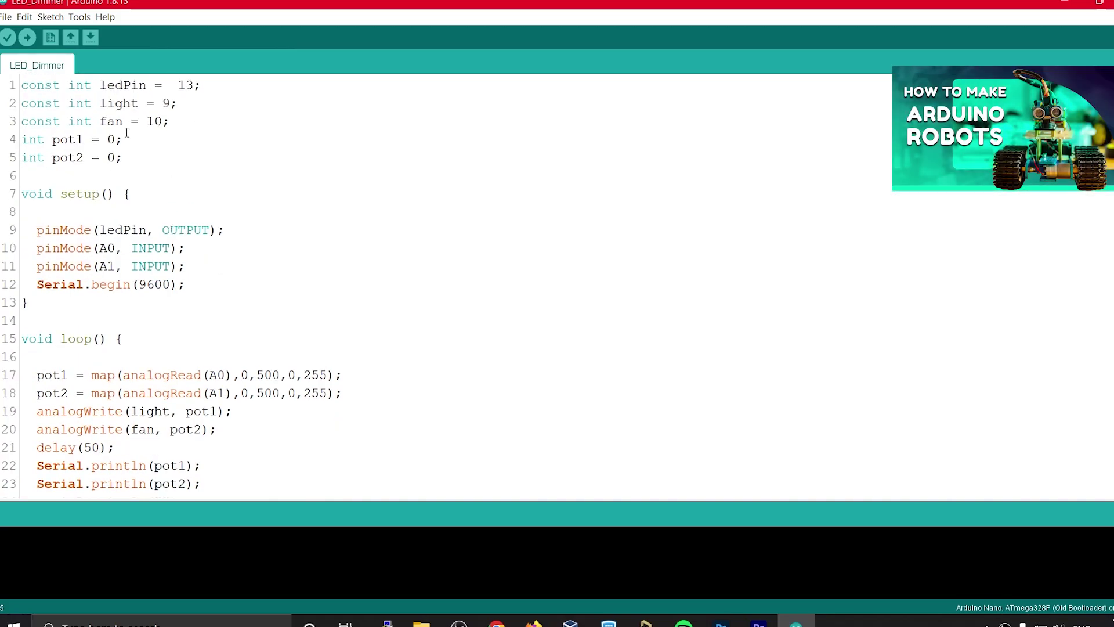
drag(146, 157, 12, 87)
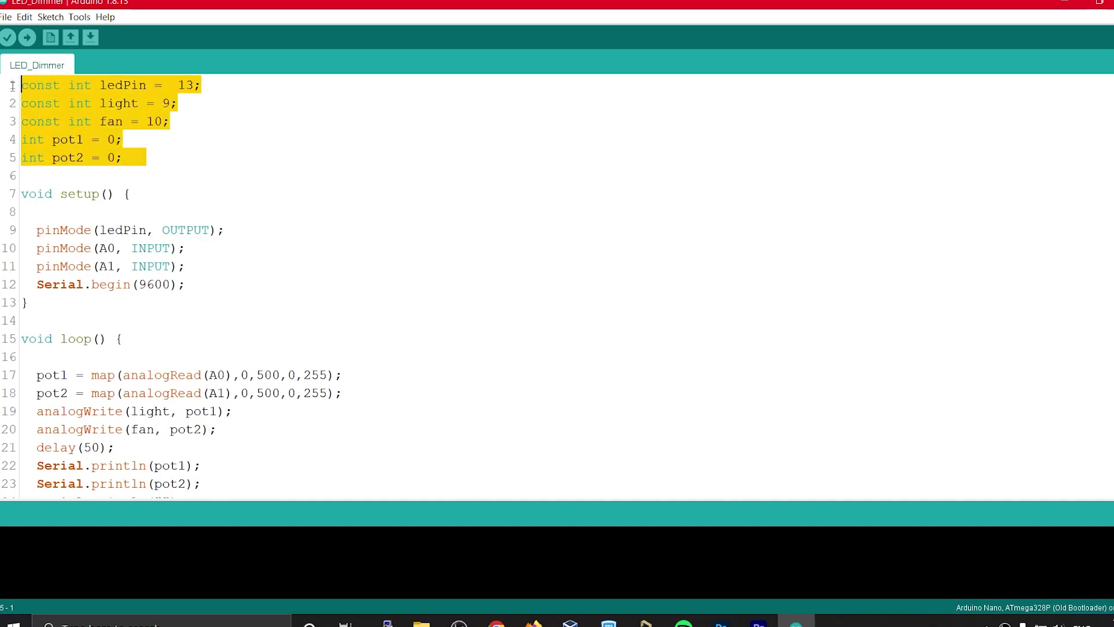
click(183, 86)
key(shift+Left)
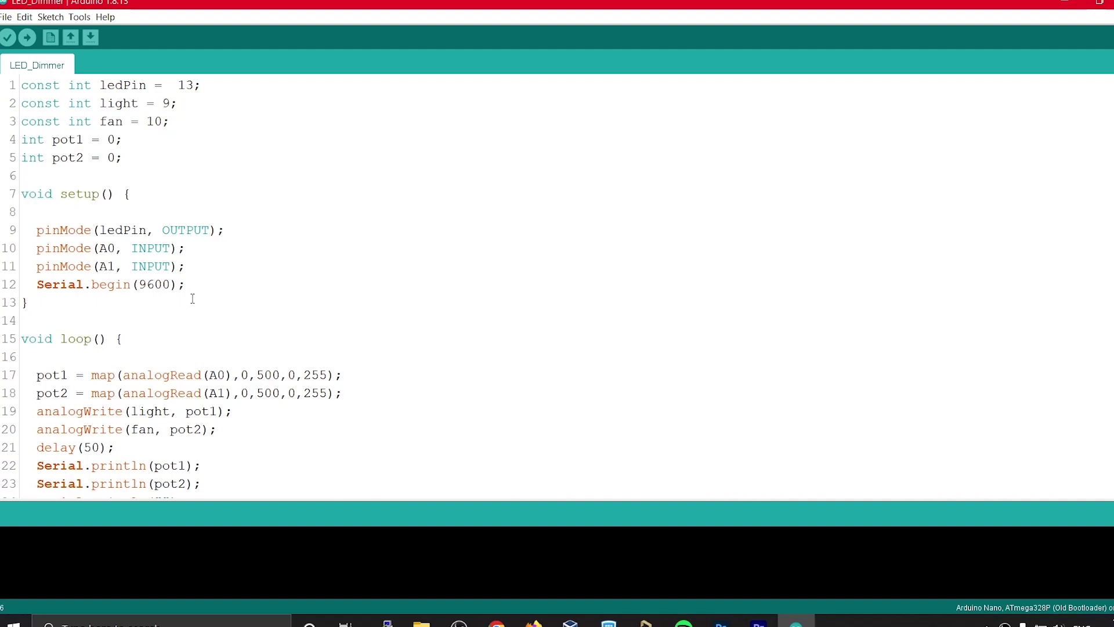
- Examine the setup function's pin modes and serial initialization in the LED_Dimmer sketch
drag(185, 285, 13, 198)
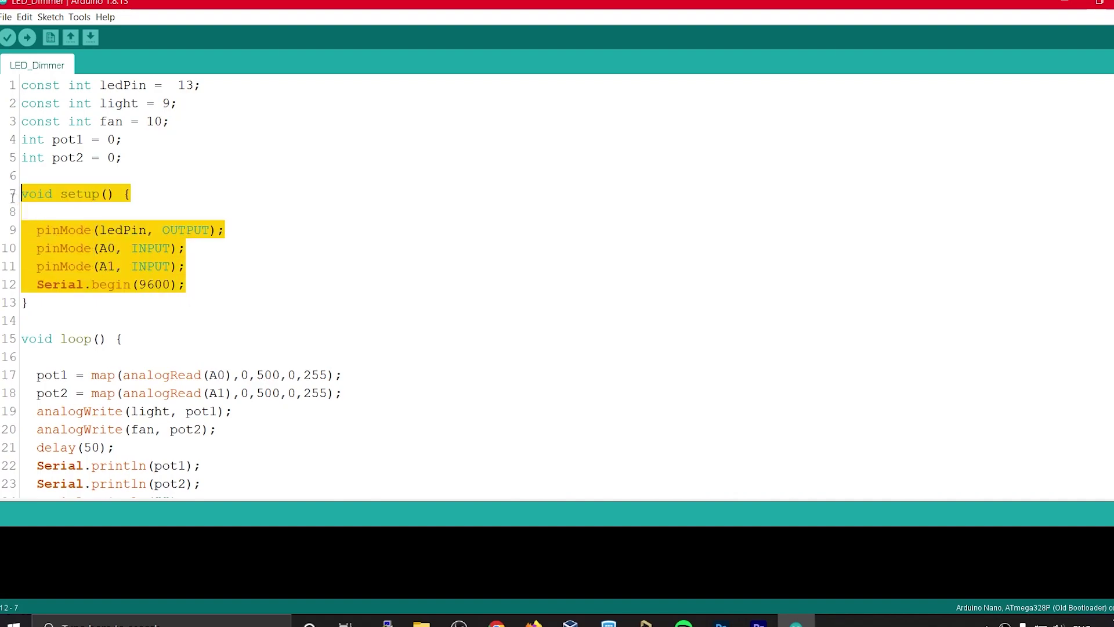
click(38, 232)
drag(193, 283, 36, 248)
click(132, 250)
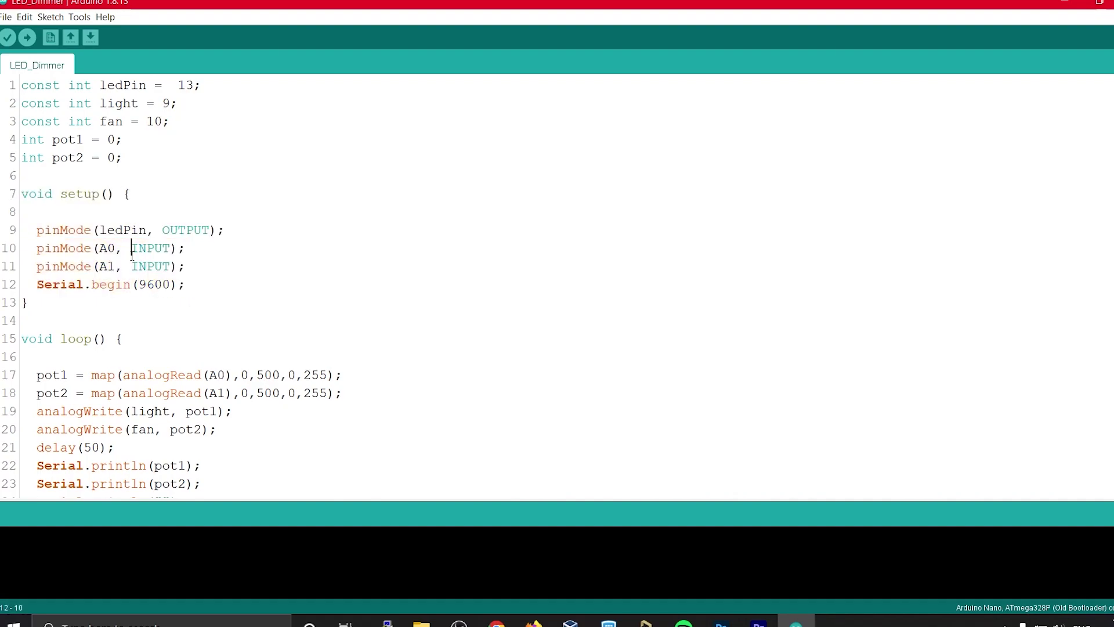
- Examine the loop function's potentiometer mapping lines and the analogWrite calls for the light and fan
scroll(197, 289, down, 1)
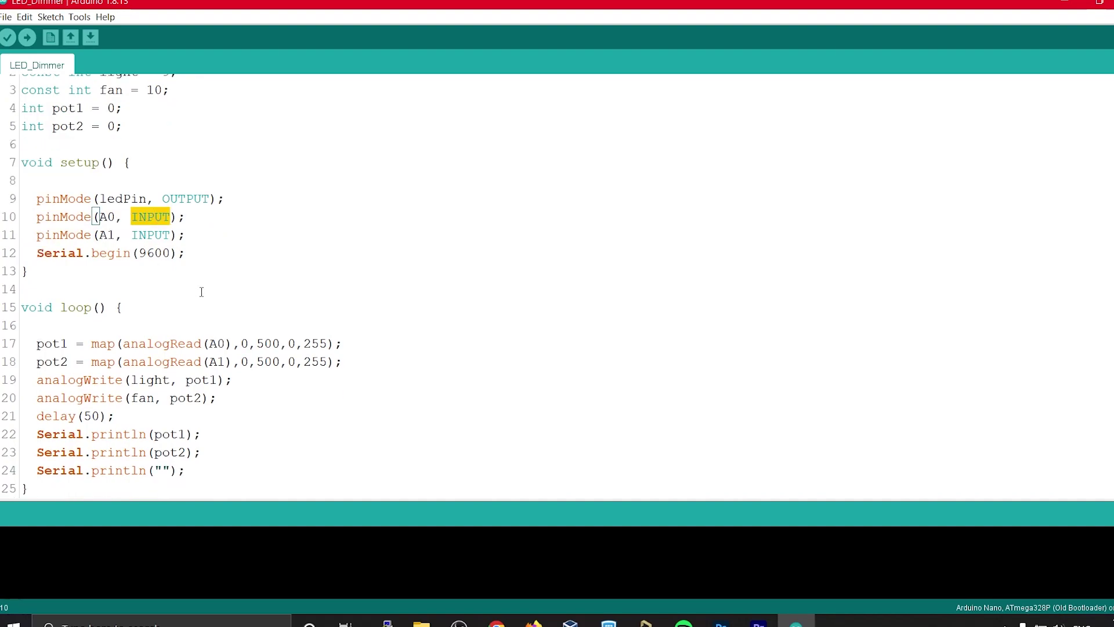
click(79, 324)
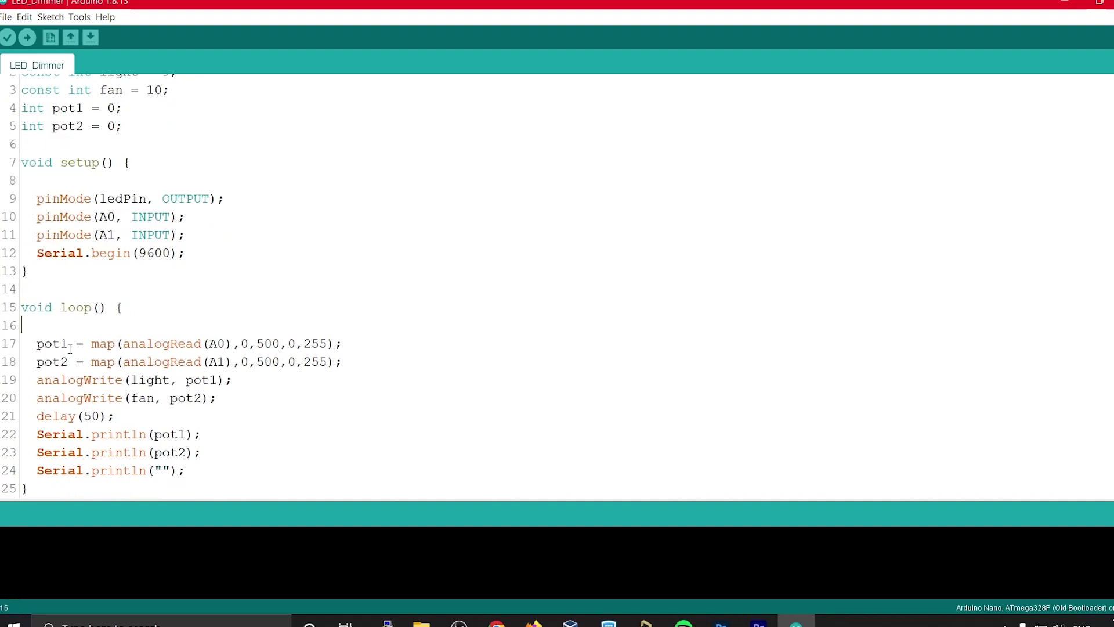
drag(37, 347, 349, 364)
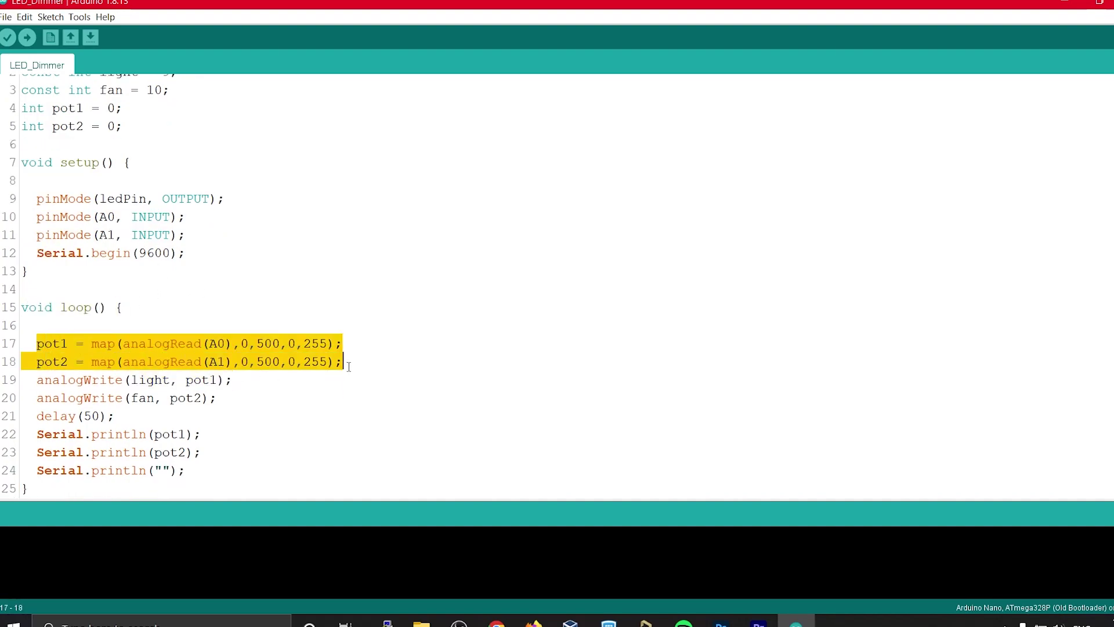
click(349, 364)
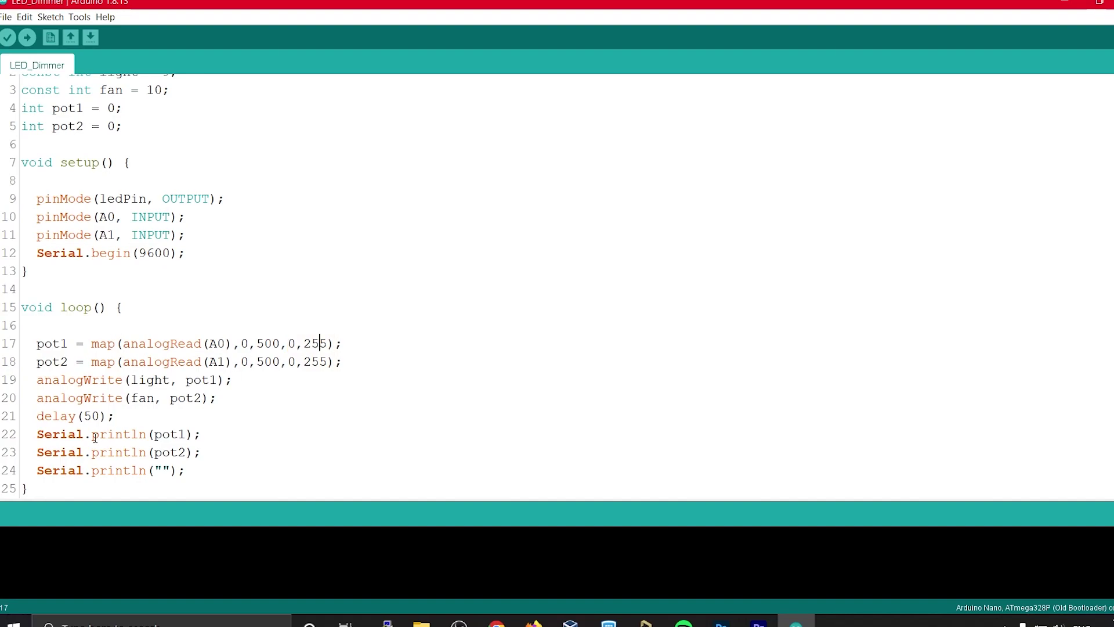
drag(233, 401, 11, 380)
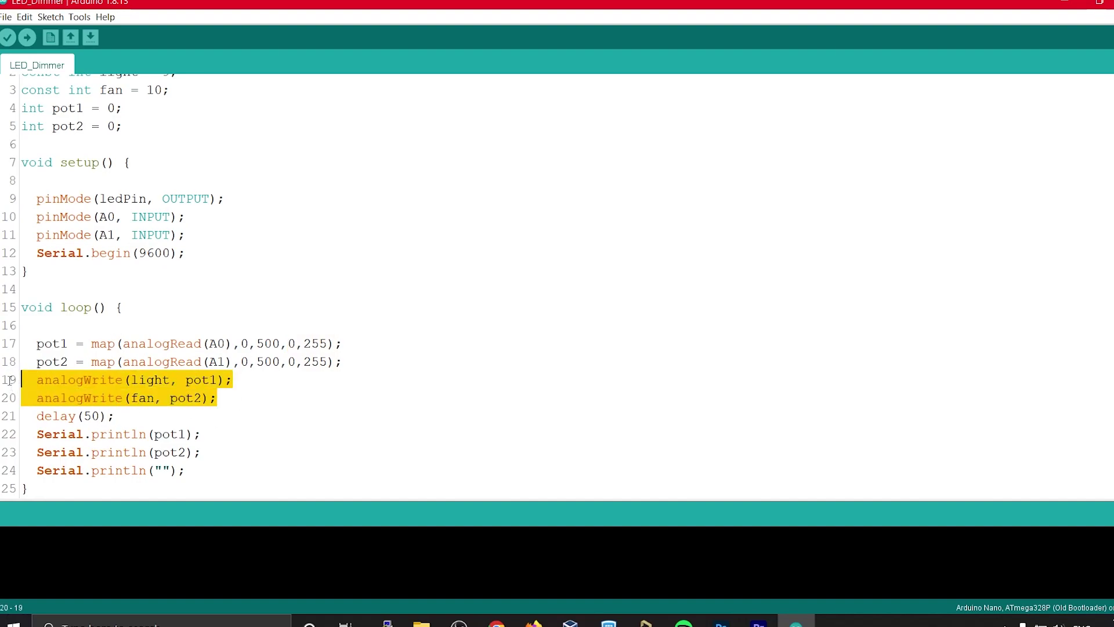
click(202, 388)
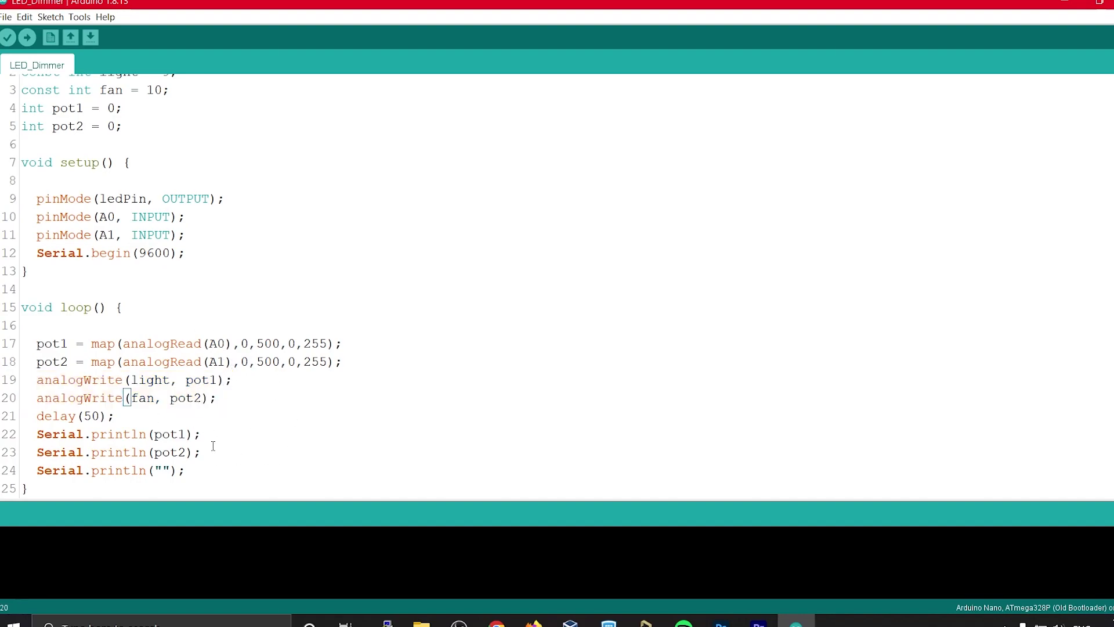